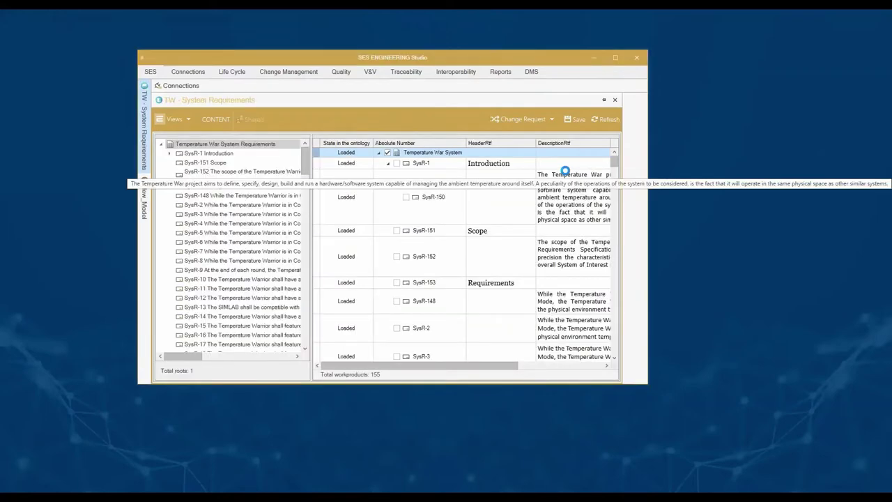
- Maximize the studio and dock the requirements panel side by side with New_Model
left_click(617, 60)
left_click(7, 159)
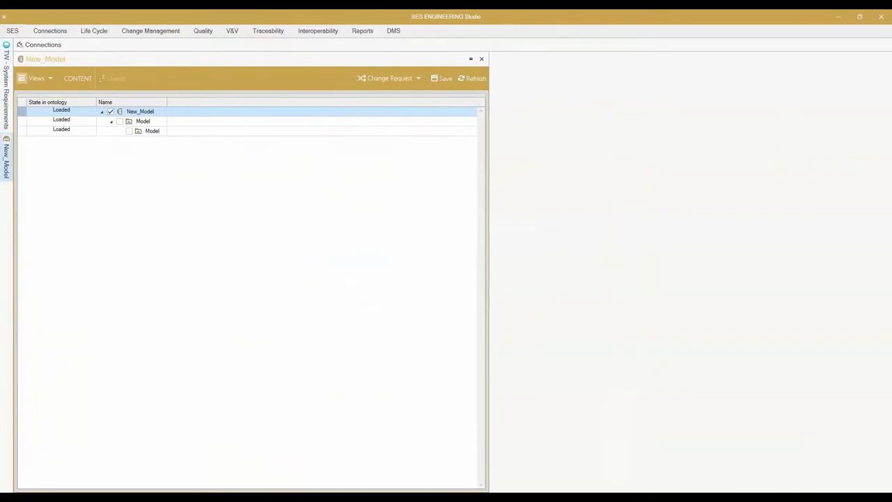
left_click_drag(24, 58, 453, 272)
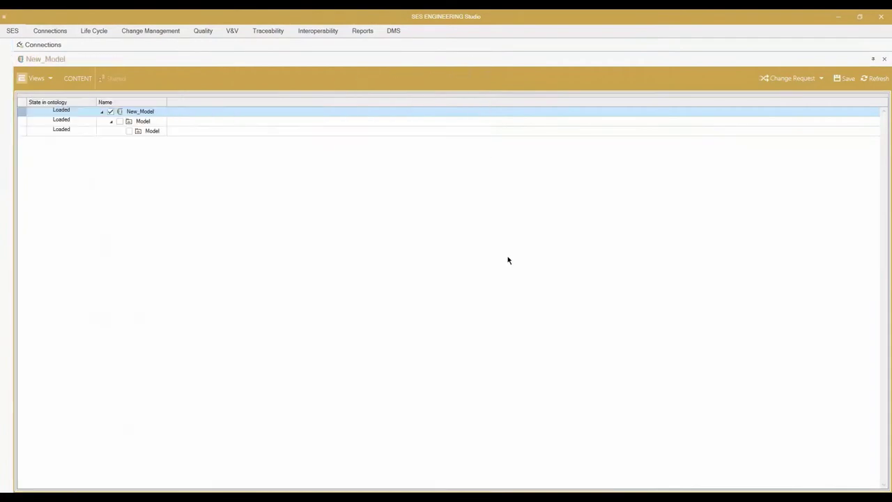
mouse_move(509, 260)
left_mouse_down()
mouse_move(470, 281)
mouse_move(426, 266)
left_mouse_up()
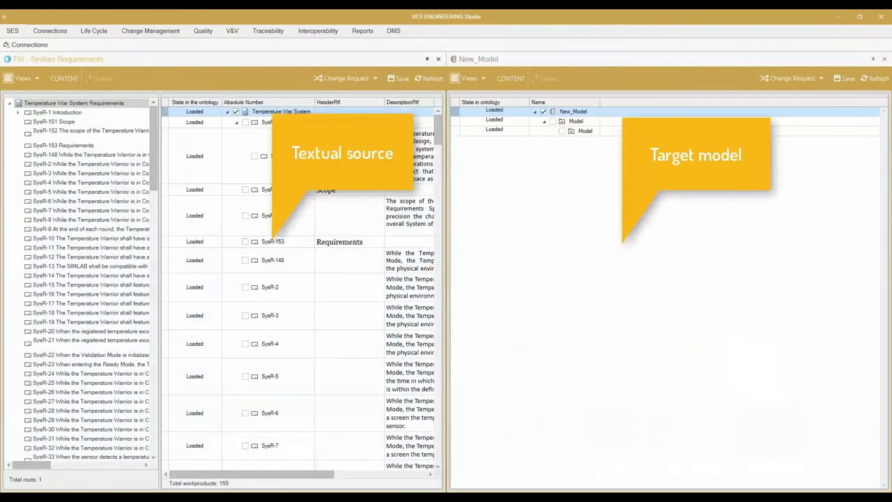
- Browse requirements SysR-19, SysR-29 and SysR-12, then show the Interoperability tools
scroll(350, 258, "right", 3)
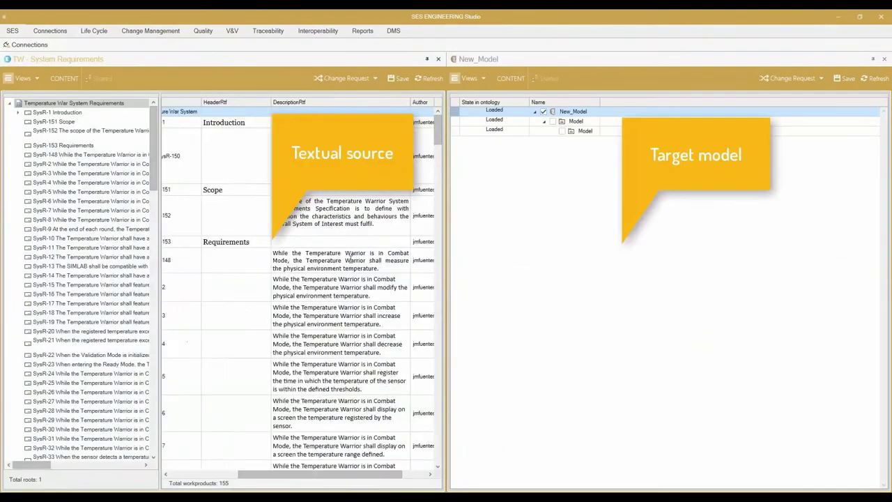
scroll(348, 255, "down", 5)
left_click(64, 324)
scroll(71, 374, "down", 2)
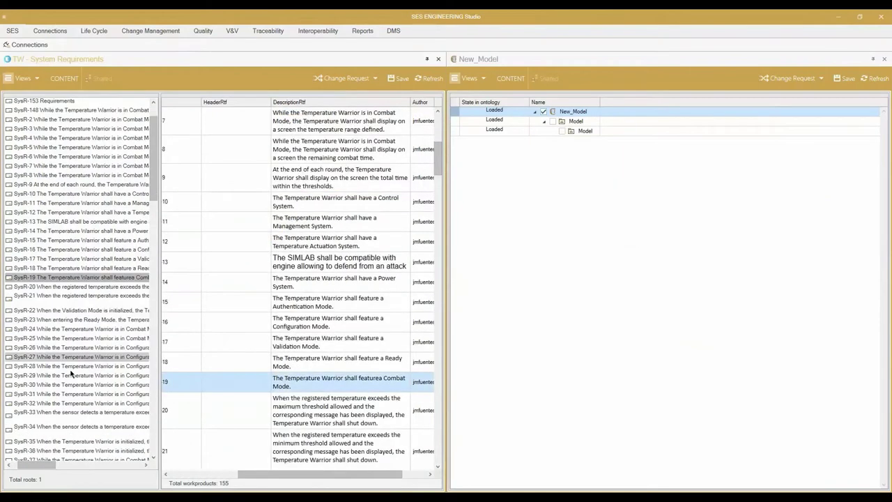
left_click(71, 375)
scroll(69, 286, "up", 2)
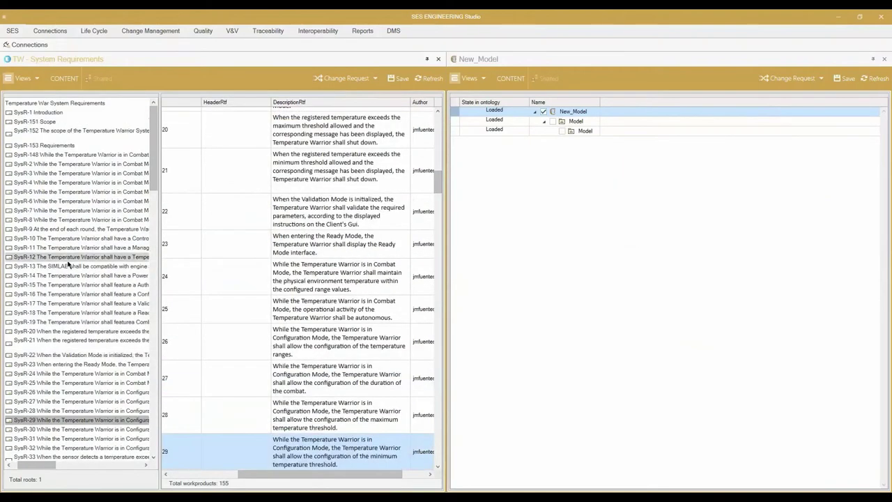
left_click(68, 259)
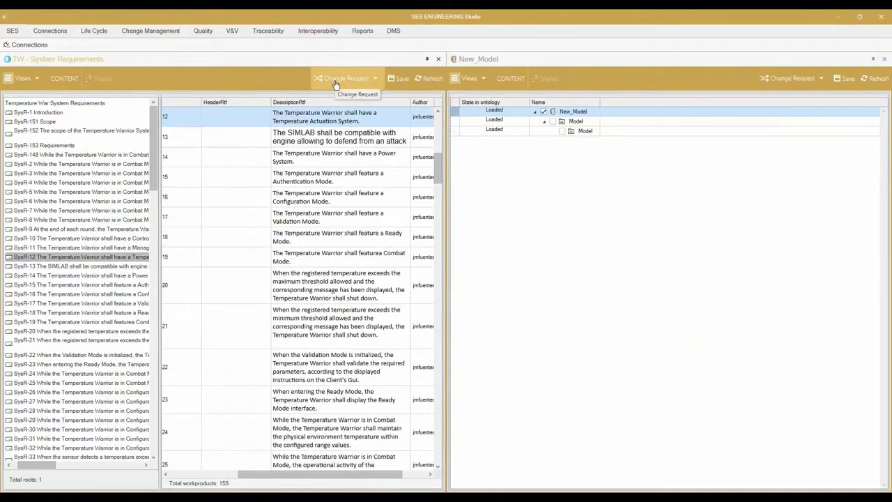
left_click(314, 31)
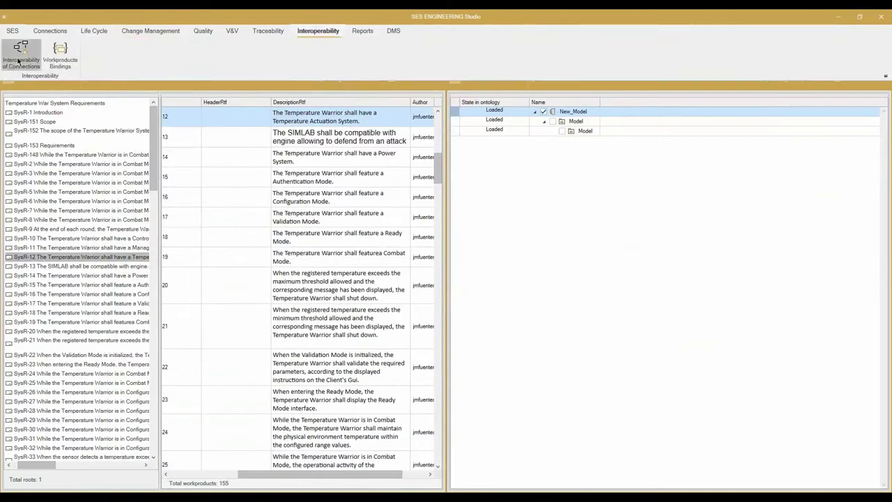
- Inspect TW_Interop_Test: Temperature War System Requirements to New Model via Textual Information->SysML, no changes
left_click(19, 61)
right_click(44, 82)
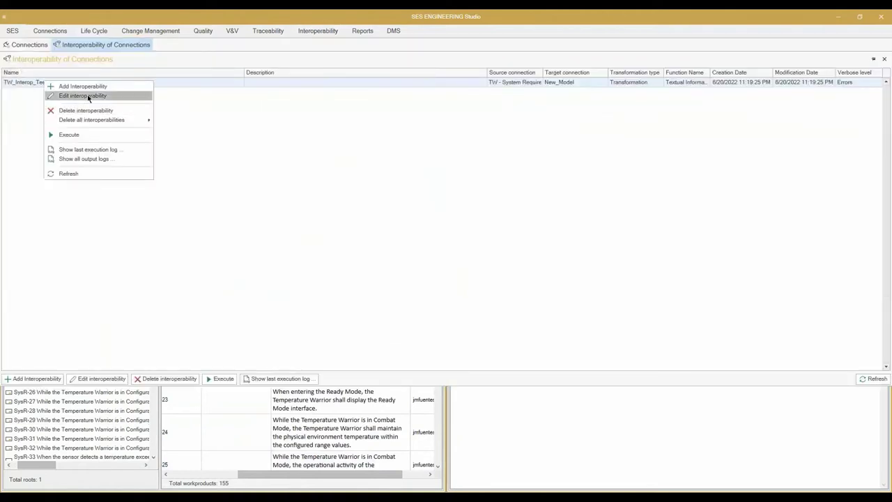
left_click(88, 98)
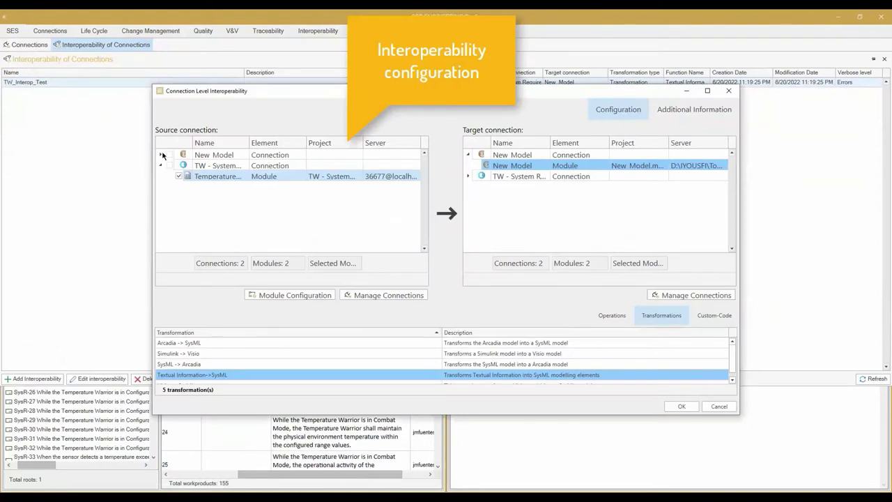
left_click(706, 91)
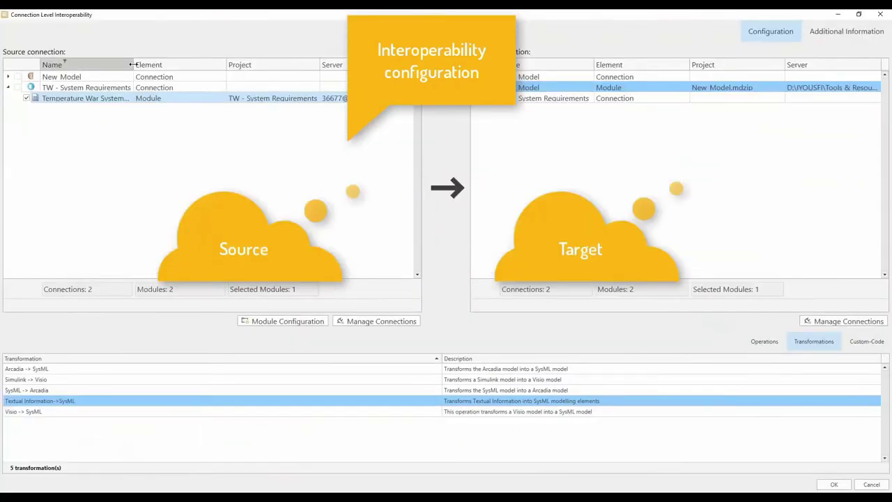
left_click_drag(132, 64, 221, 65)
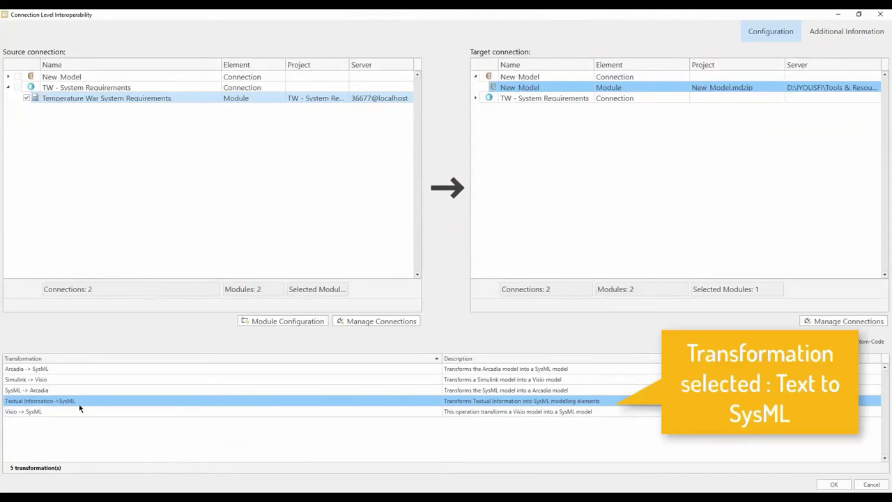
left_click(871, 486)
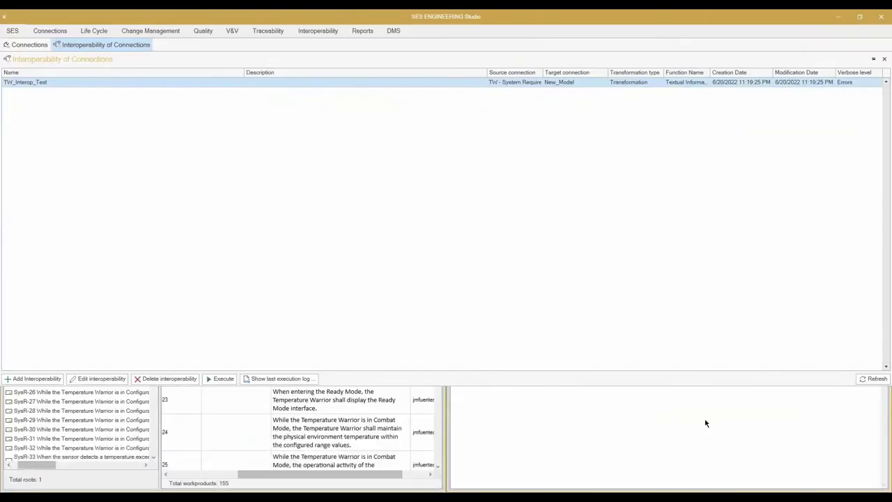
- Execute TW_Interop_Test with trace generation and close the execution log
right_click(215, 87)
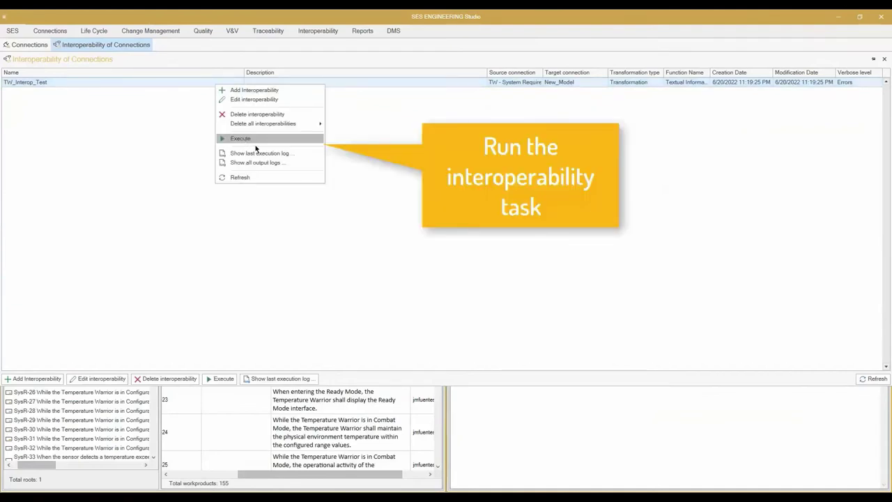
left_click(246, 137)
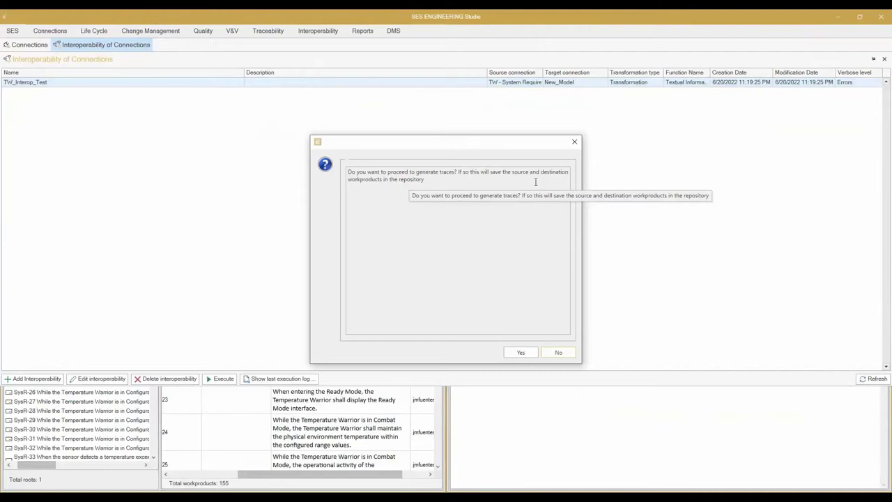
left_click(520, 353)
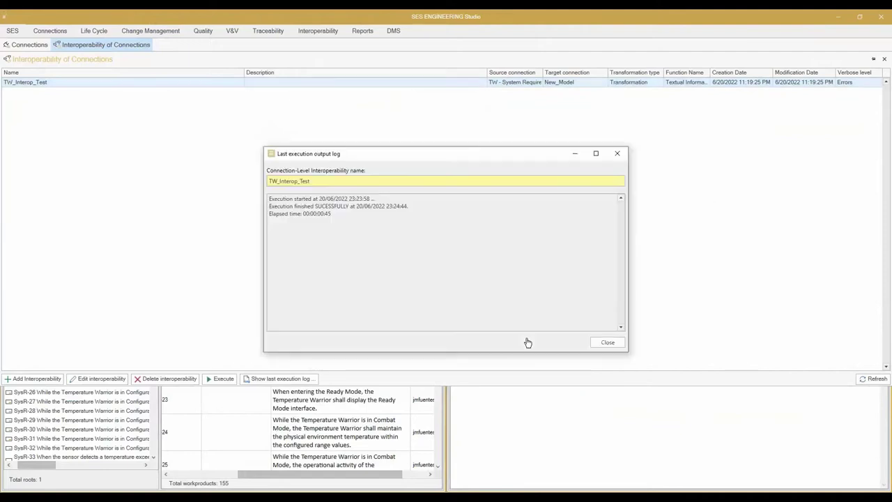
left_click(594, 343)
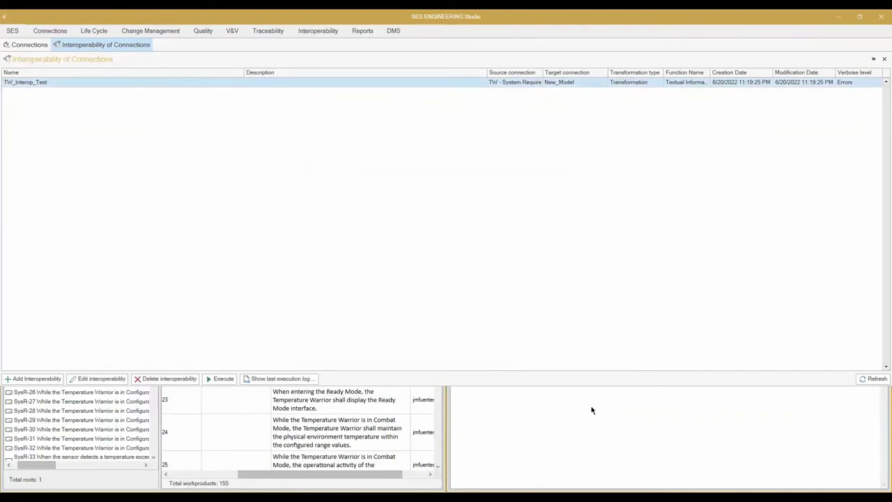
left_click(554, 142)
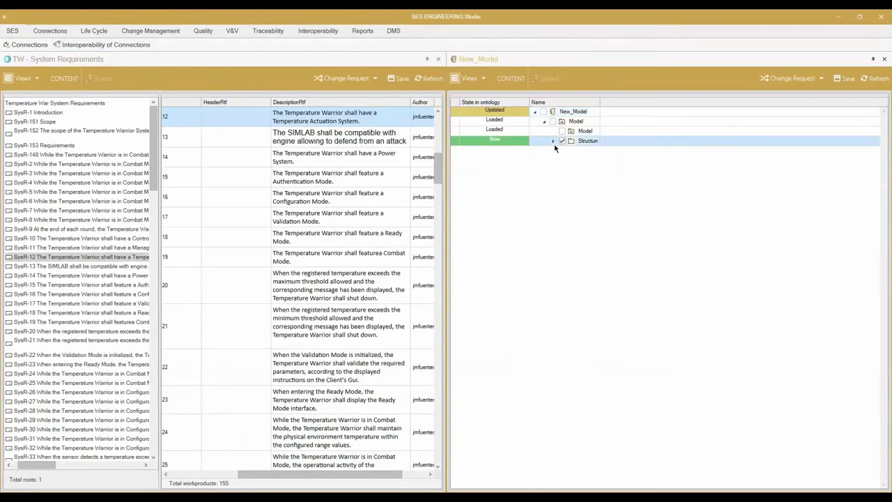
- Expand New_Model's Structure and Relations and widen the Name column to read them
left_click(553, 141)
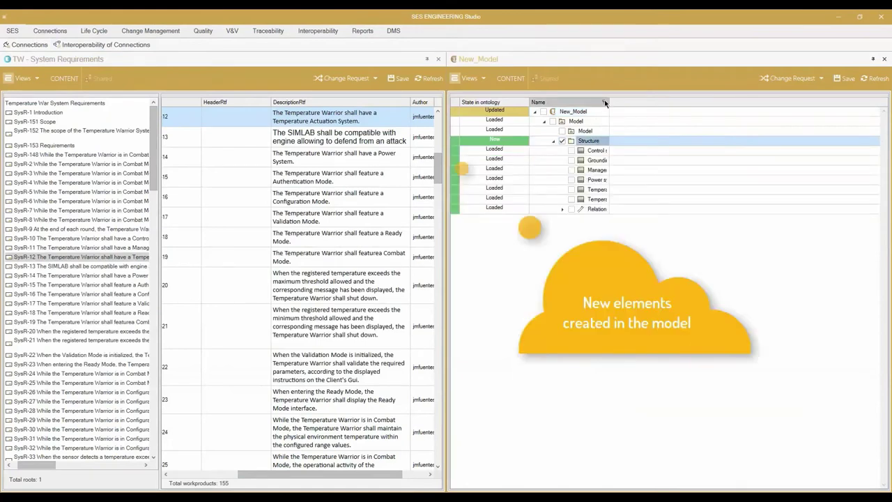
left_click_drag(605, 103, 757, 103)
left_click(563, 209)
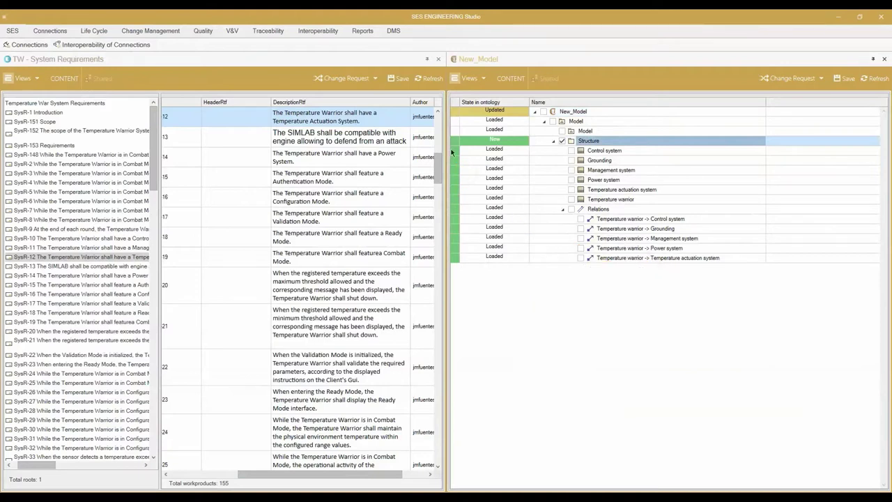
- Save all changes at the New_Model connection and acknowledge the success message
left_click(845, 78)
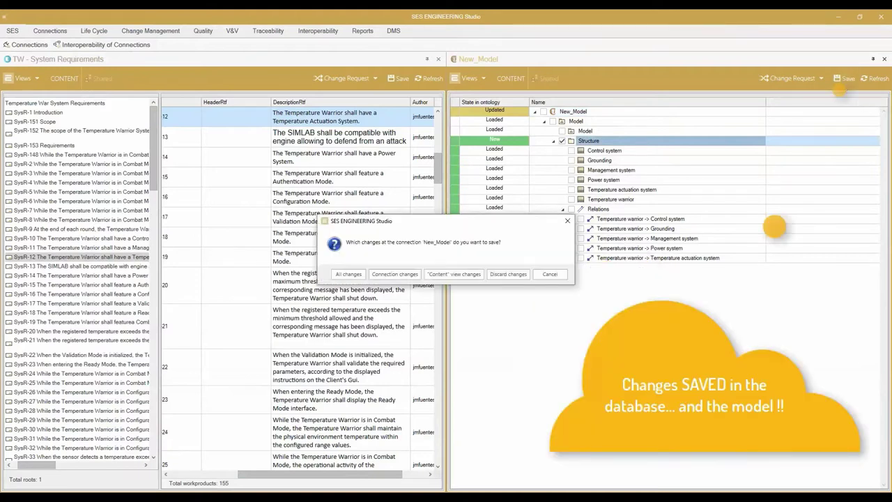
left_click(349, 276)
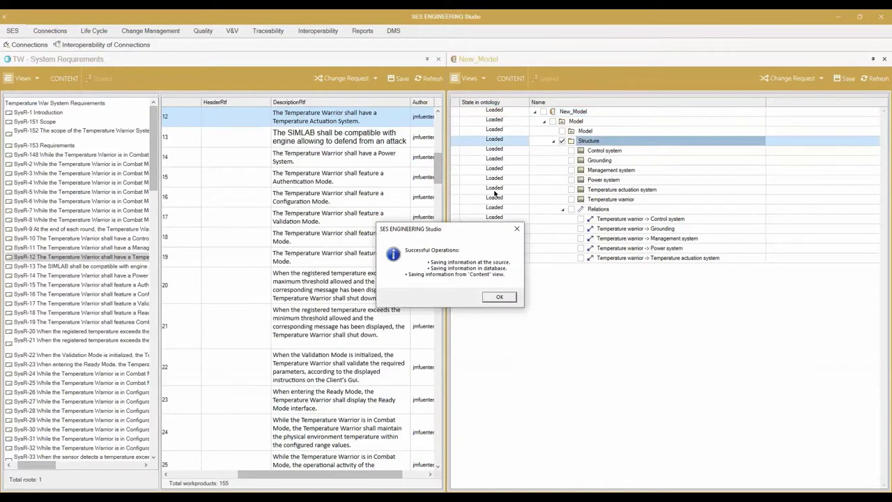
left_click(508, 299)
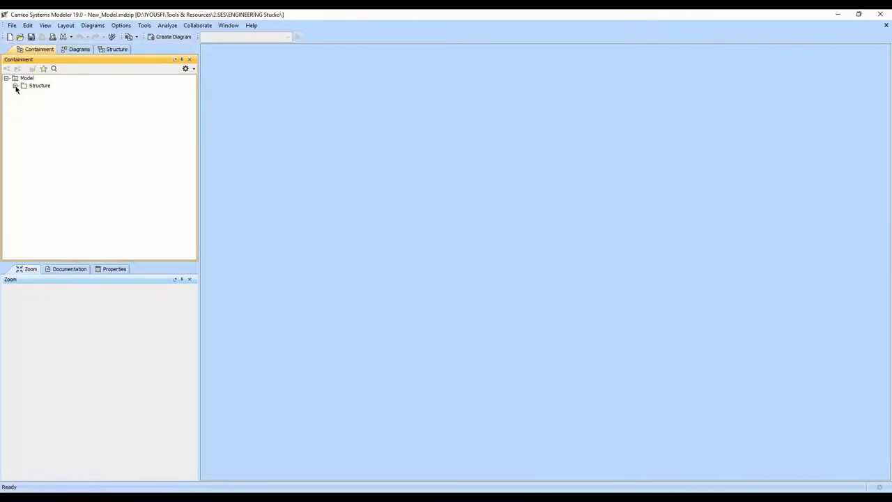
left_click(15, 85)
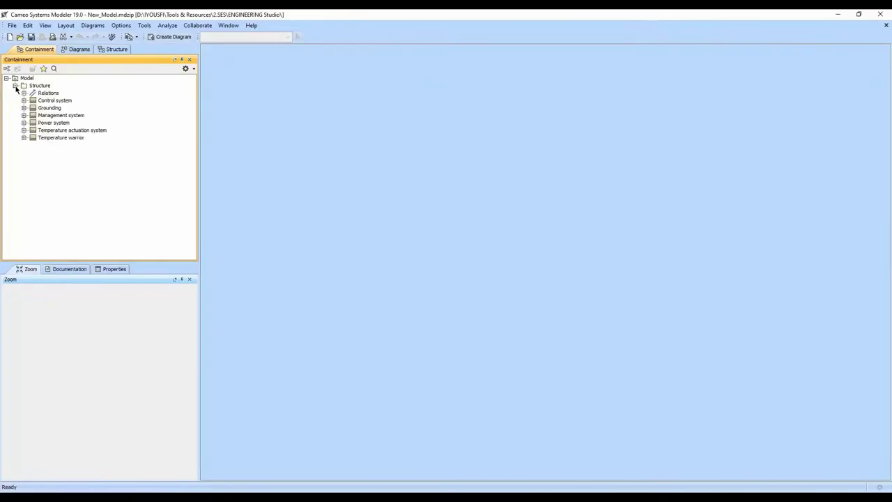
left_click(23, 93)
left_click(23, 146)
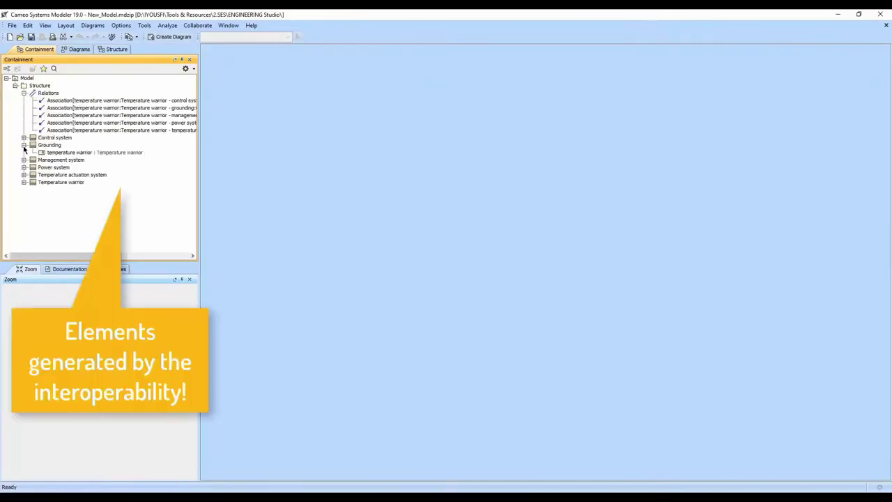
left_click(23, 160)
left_click(24, 190)
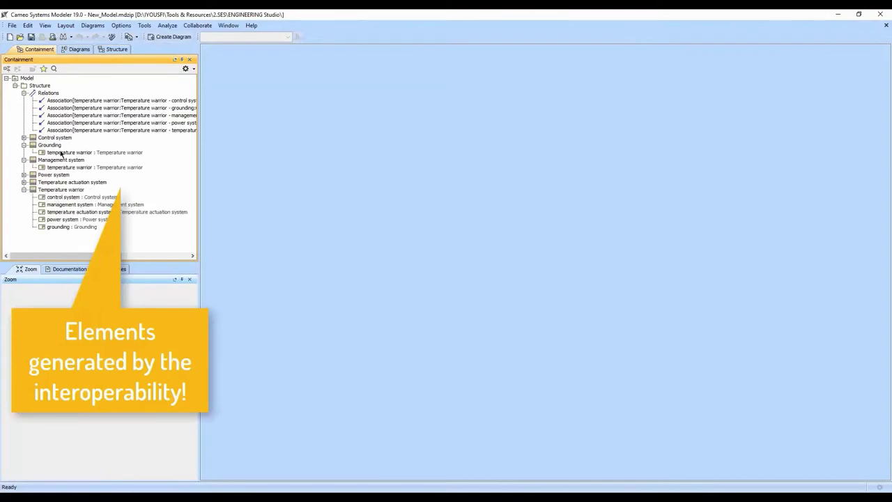
left_click(26, 91)
left_click(23, 93)
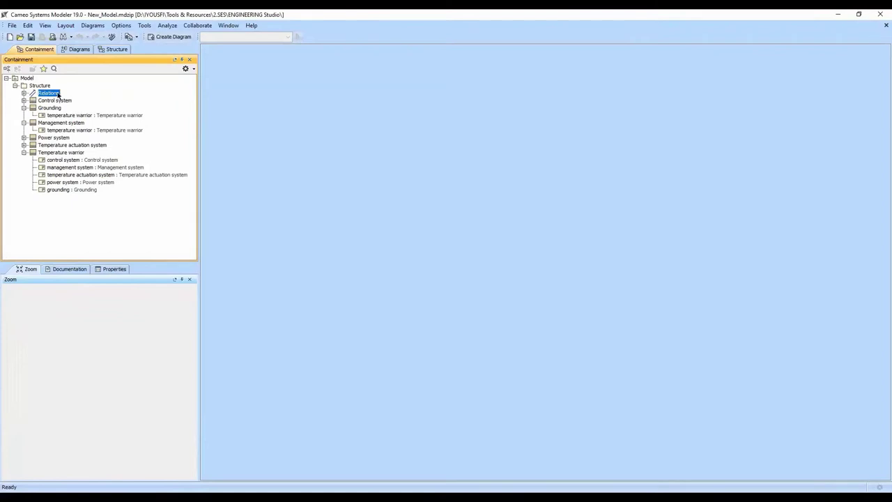
left_click(53, 153)
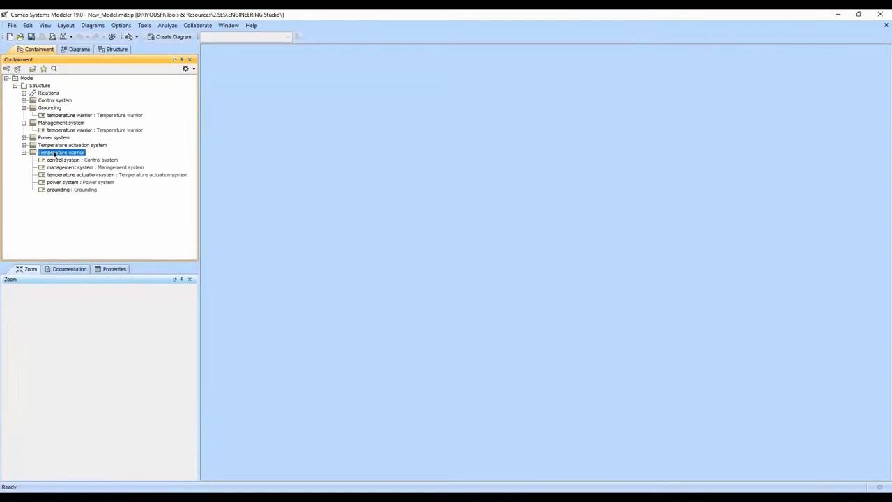
right_click(54, 153)
left_click(24, 145)
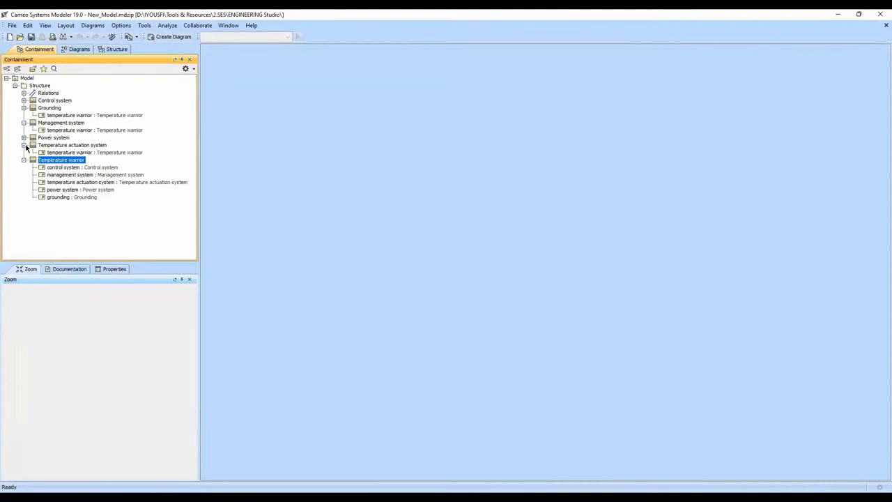
left_click(25, 145)
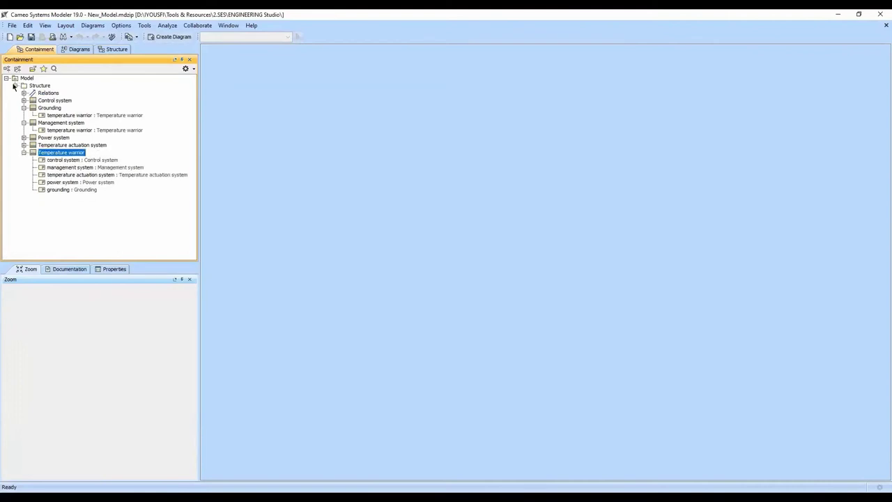
right_click(69, 157)
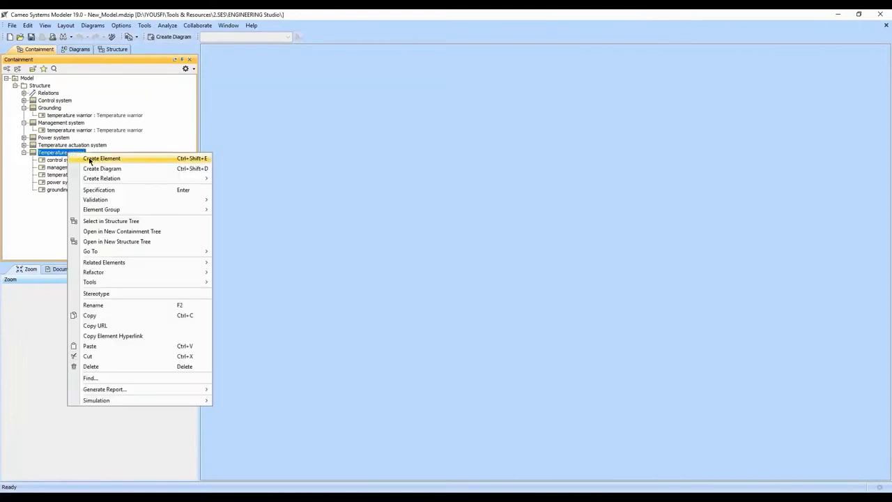
- Create a SysML Block Definition Diagram for Temperature warrior and place its five parts on it
left_click(102, 169)
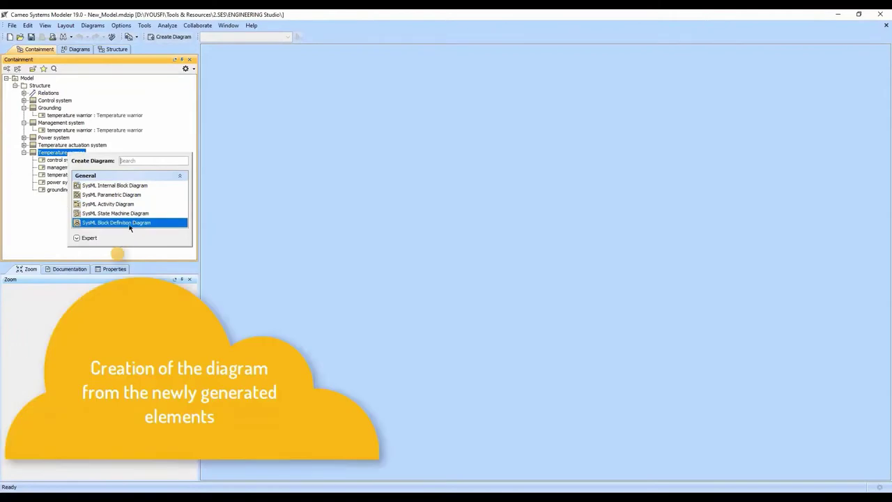
left_click(133, 223)
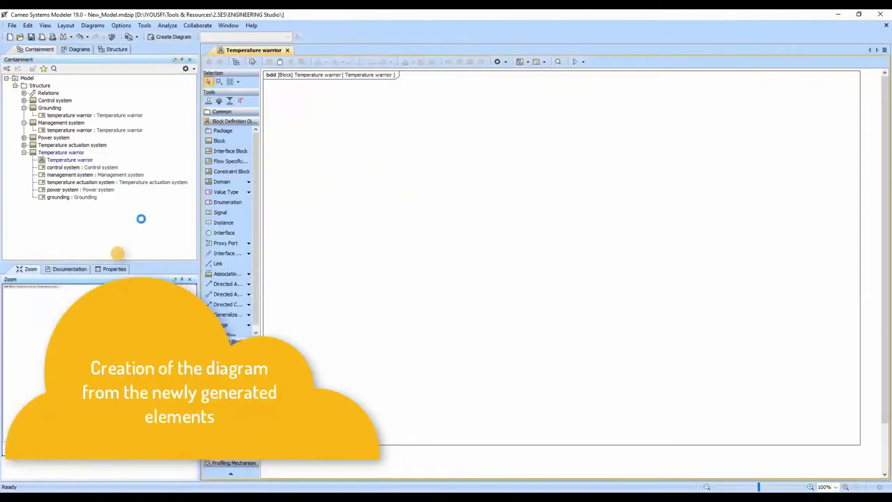
left_click(77, 204)
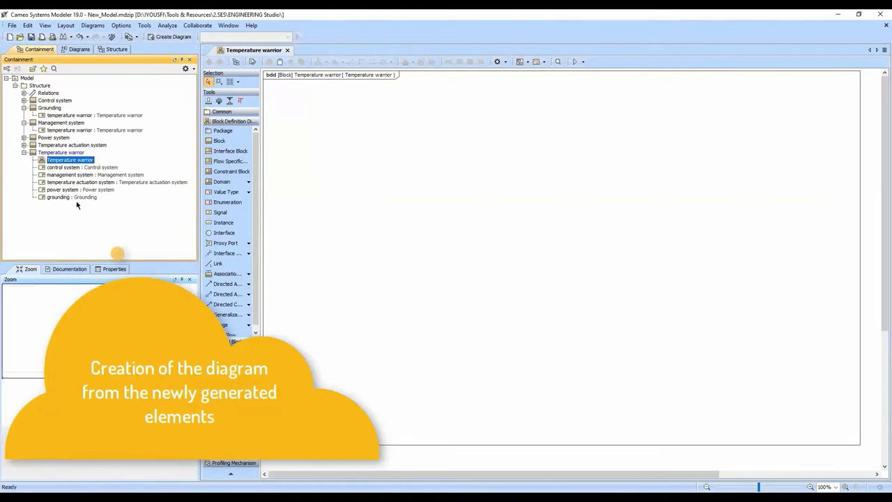
left_click(73, 198)
left_click(72, 168, "shift")
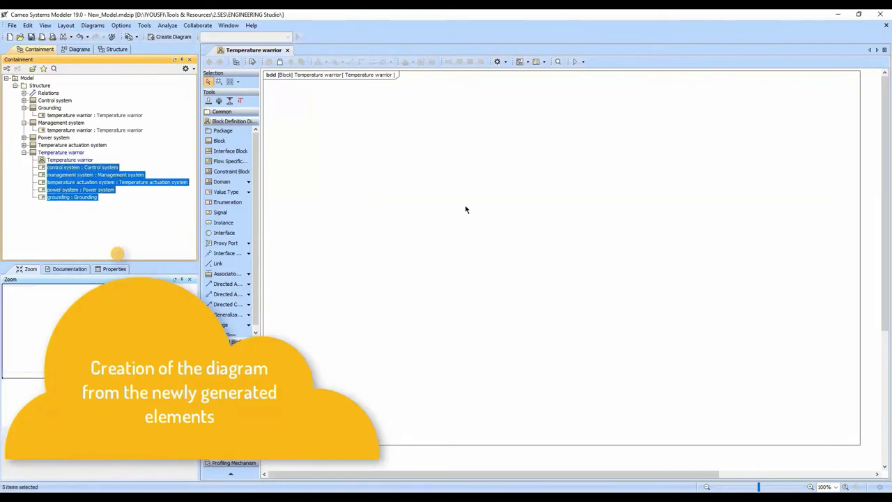
left_click_drag(467, 210, 466, 206)
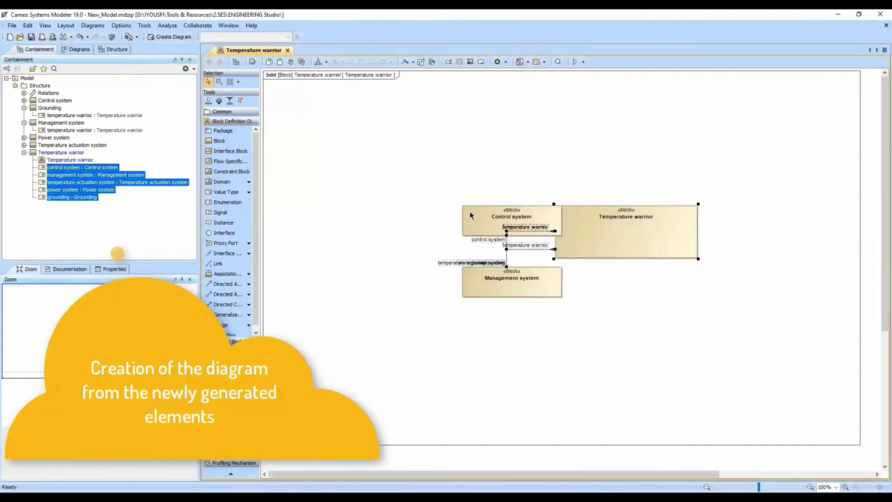
- Apply Quick Diagram Layout to all diagram elements, then return to the slides
left_click_drag(375, 133, 793, 344)
left_click(318, 62)
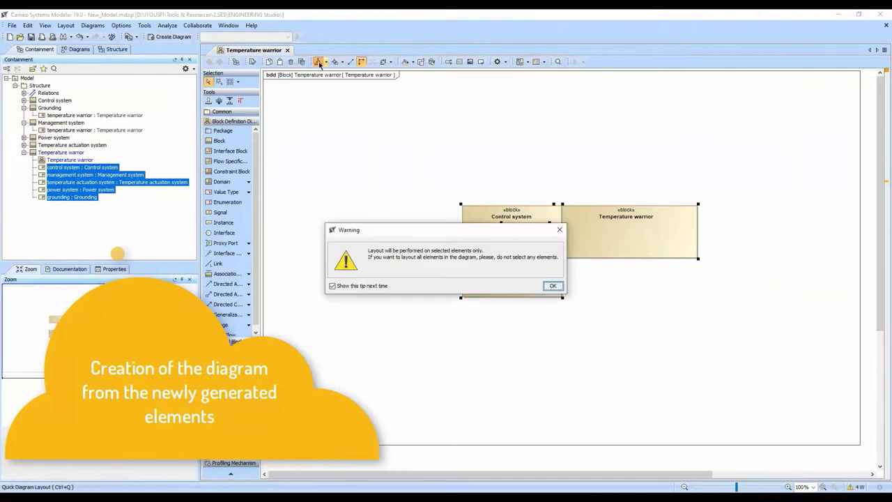
left_click(554, 287)
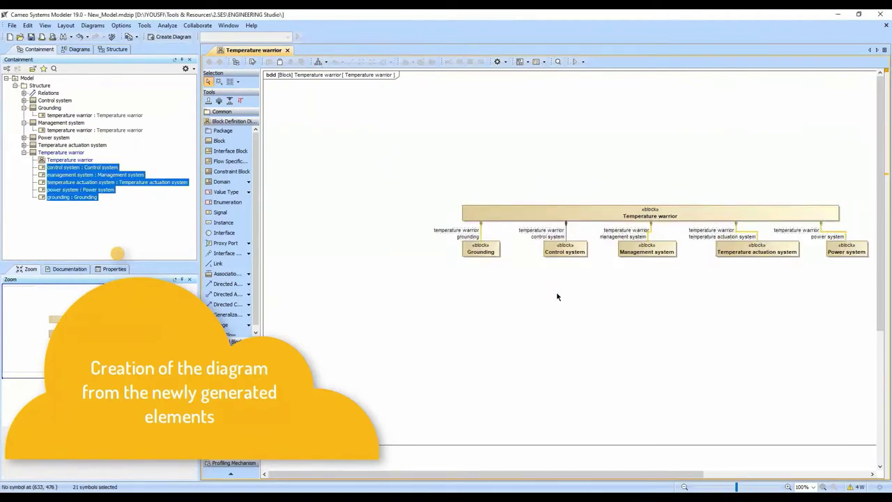
left_click_drag(417, 176, 878, 445)
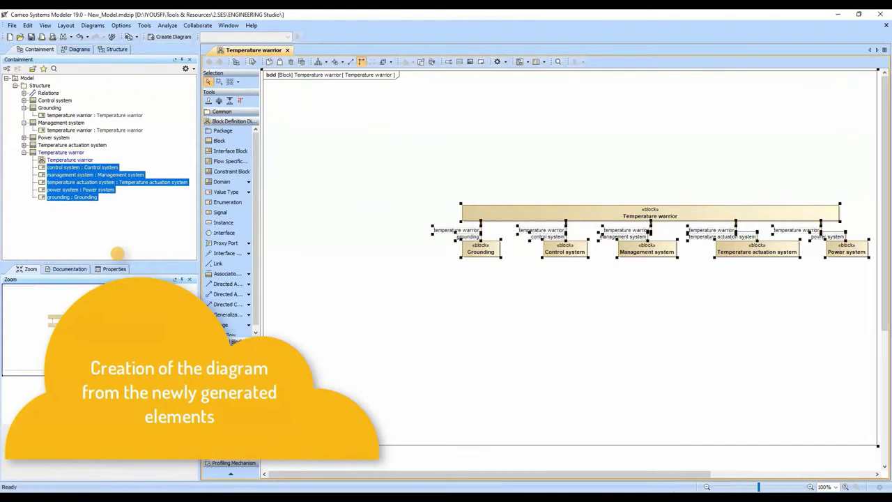
scroll(802, 336, "right", 3)
left_click(802, 336)
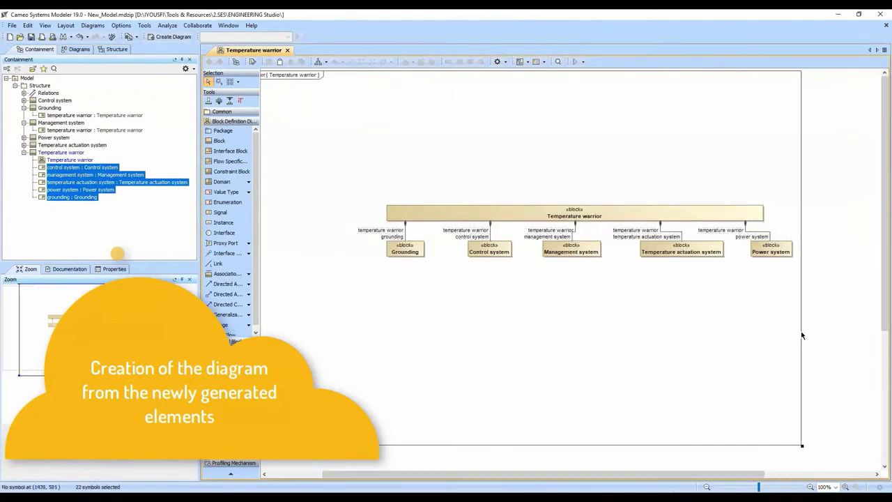
left_click(730, 322)
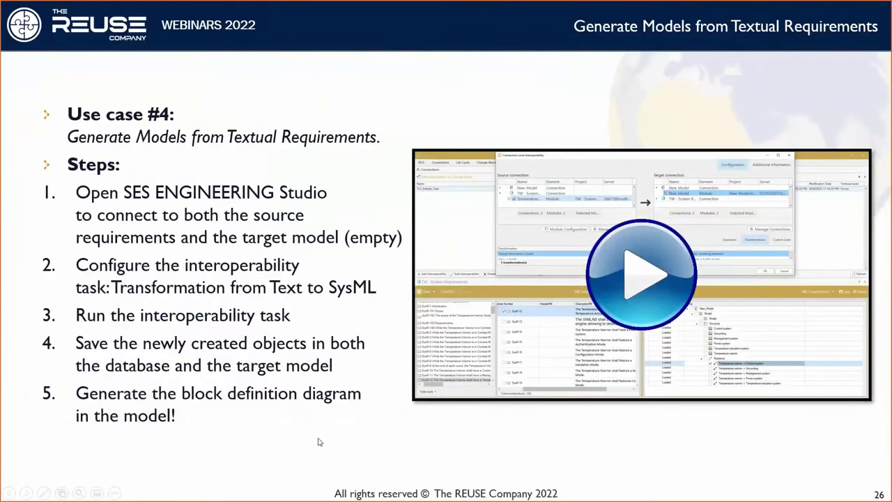
left_click(320, 442)
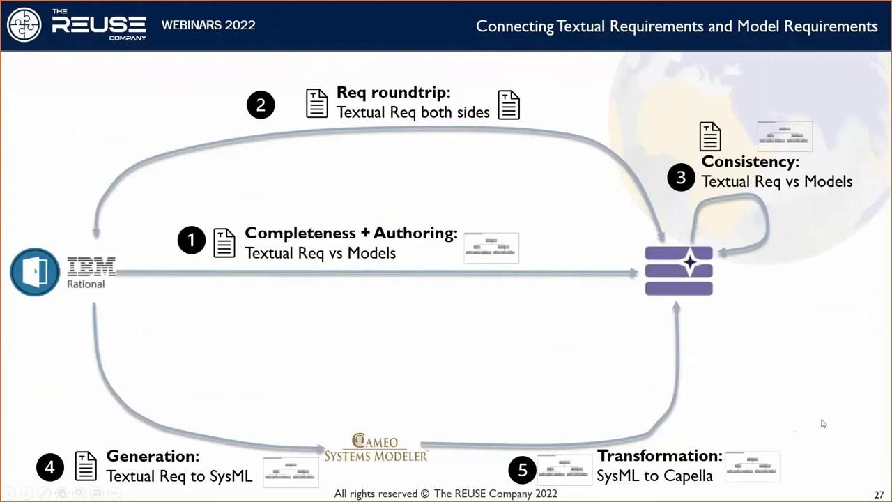
- Advance to slide 28 and launch its demo video, allowing the file to open
key("Right")
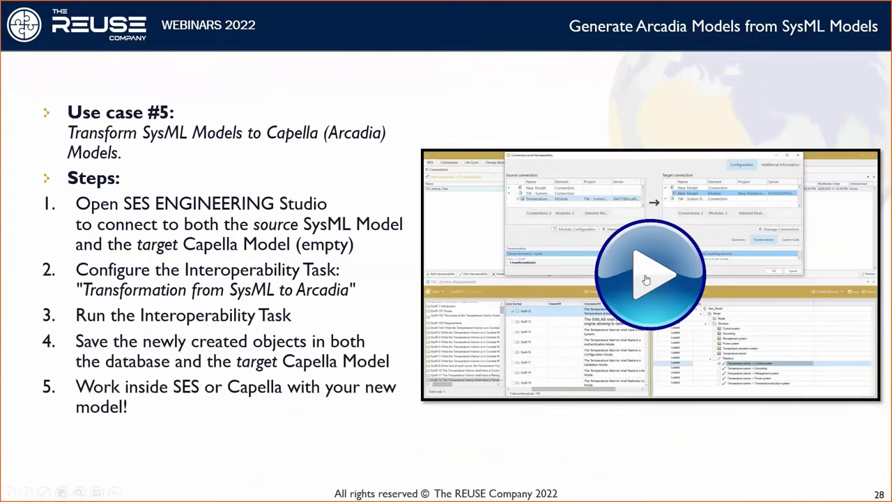
left_click(646, 279)
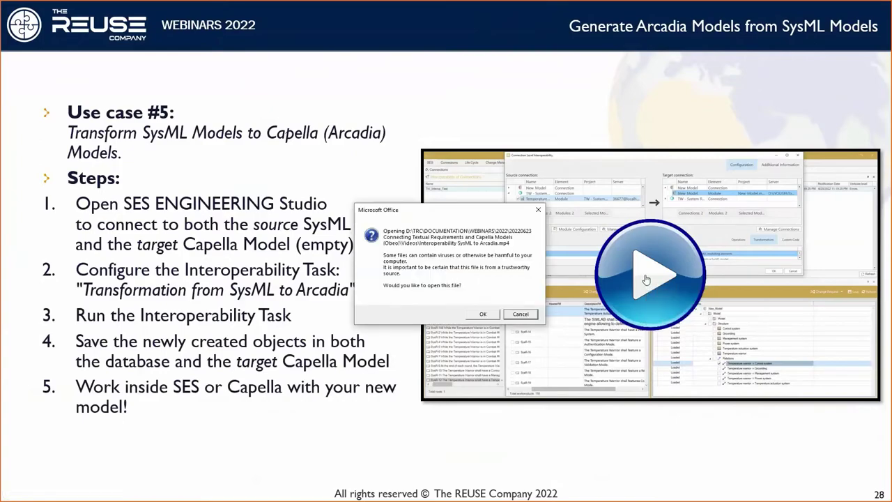
left_click(487, 318)
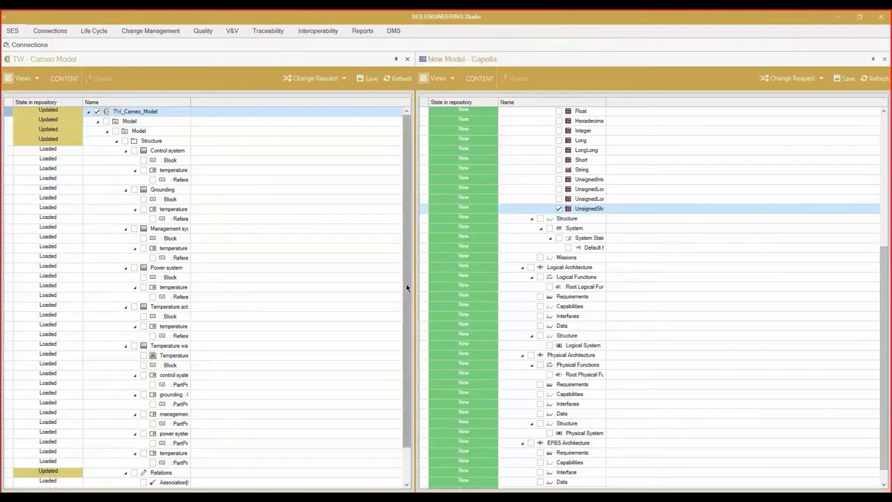
- Pin the empty Interoperability of Connections list above enlarged Cameo and Capella model trees
left_click(318, 30)
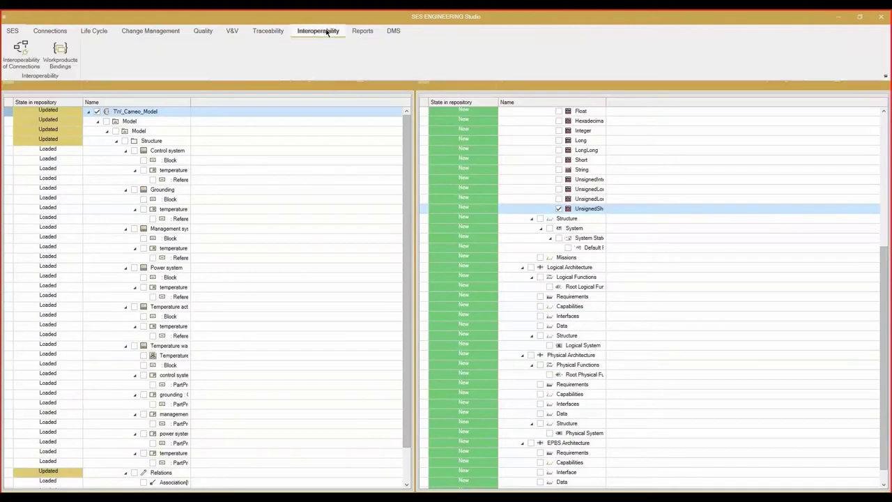
left_click(21, 63)
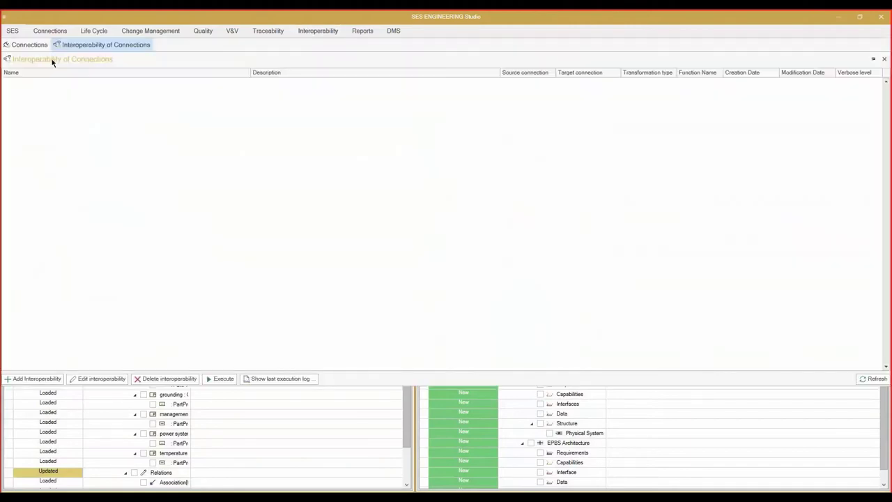
left_click(873, 60)
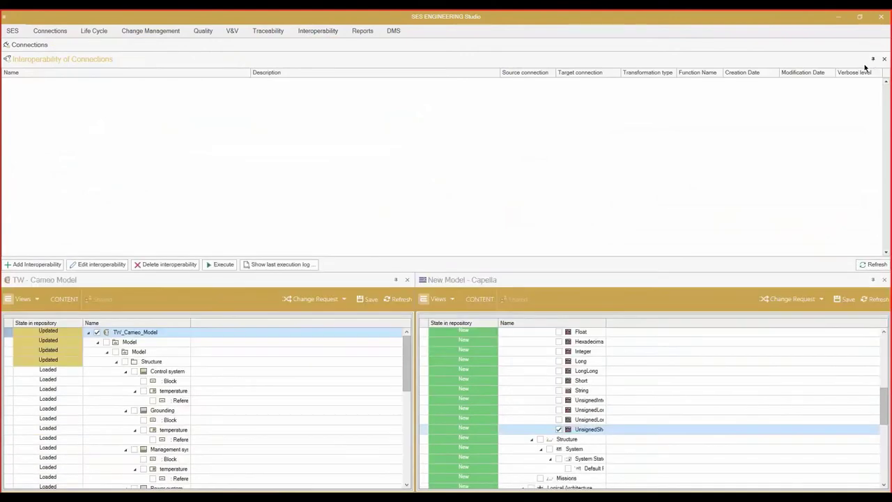
left_click_drag(481, 270, 505, 173)
right_click(74, 86)
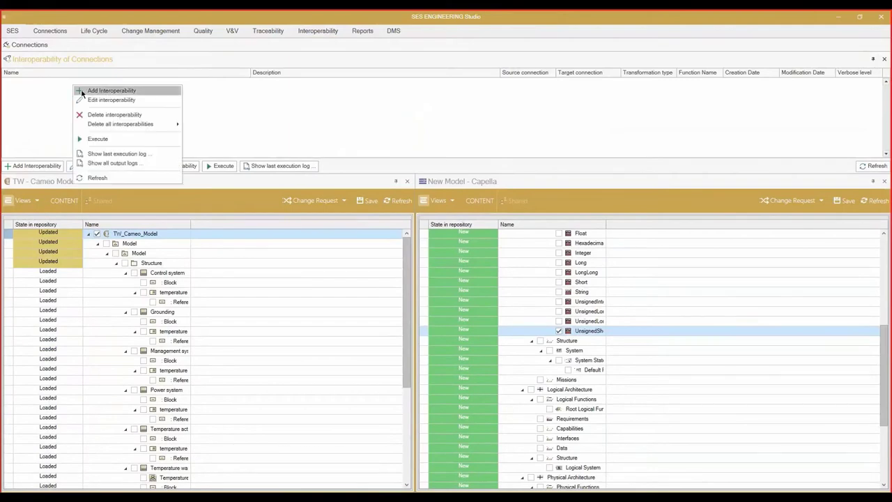
- Set up a new interoperability from the Cameo model module to the Capella module using SysML -> Arcadia
left_click(82, 92)
left_click(160, 155)
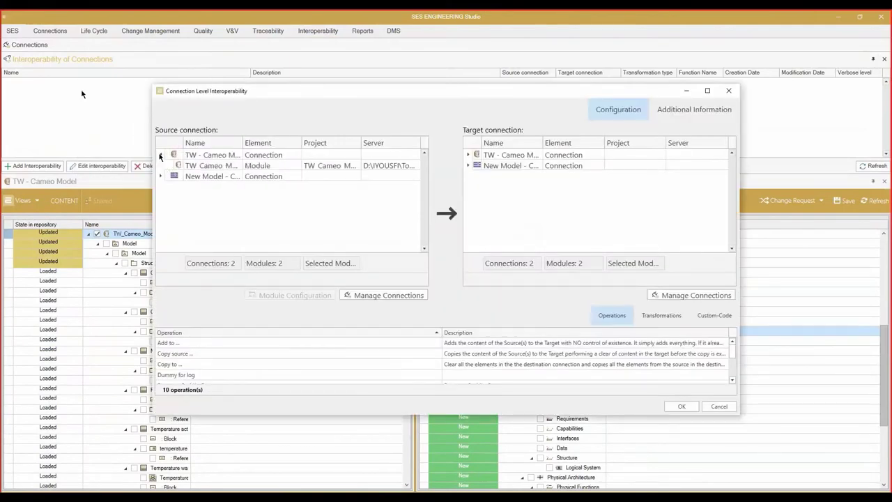
left_click(208, 166)
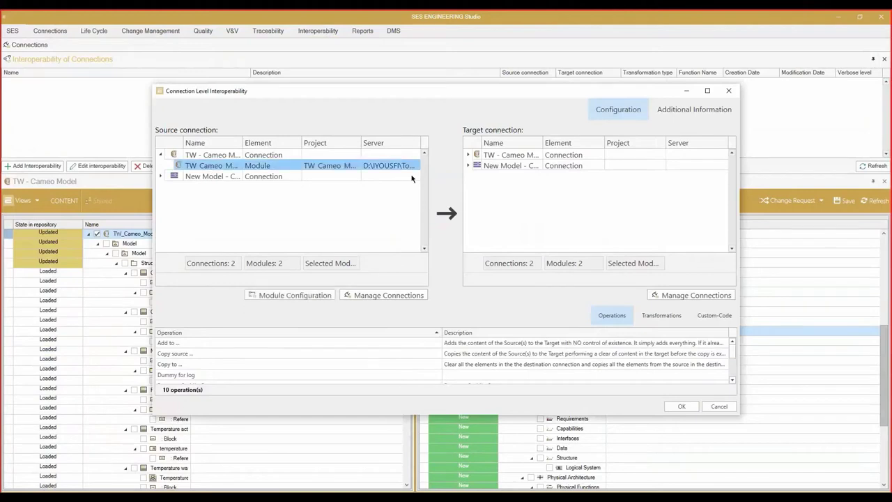
left_click(468, 165)
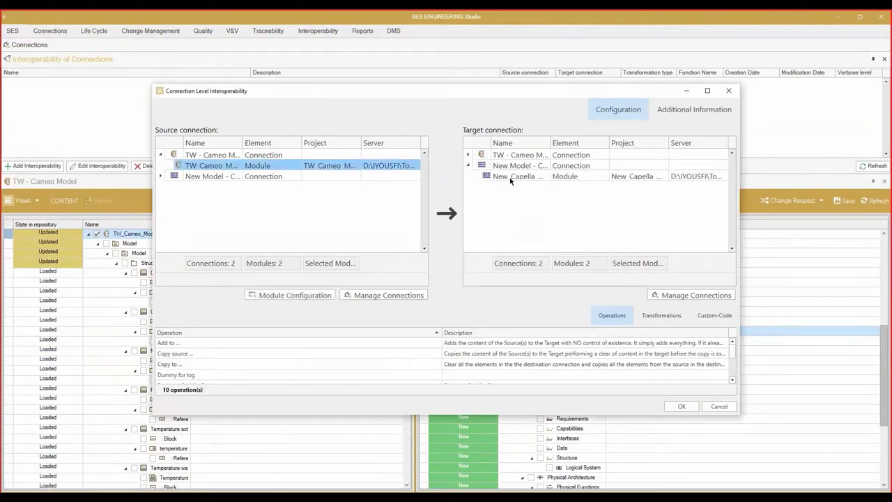
left_click(511, 178)
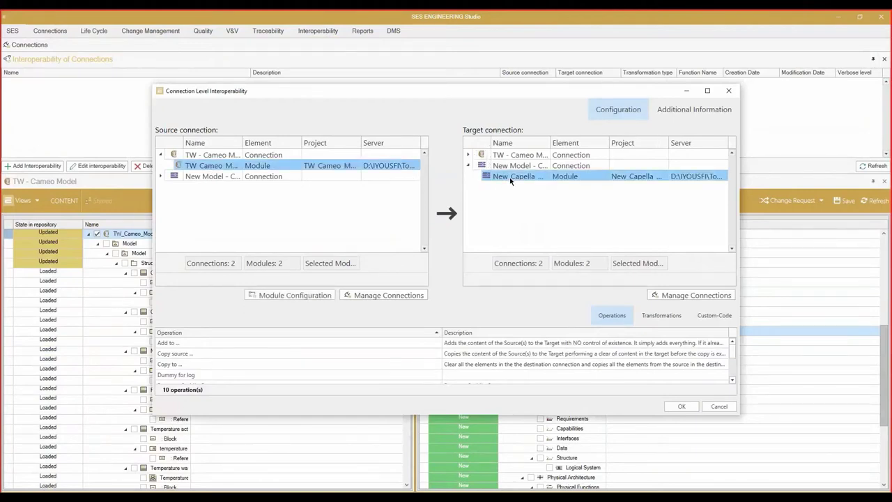
left_click(673, 322)
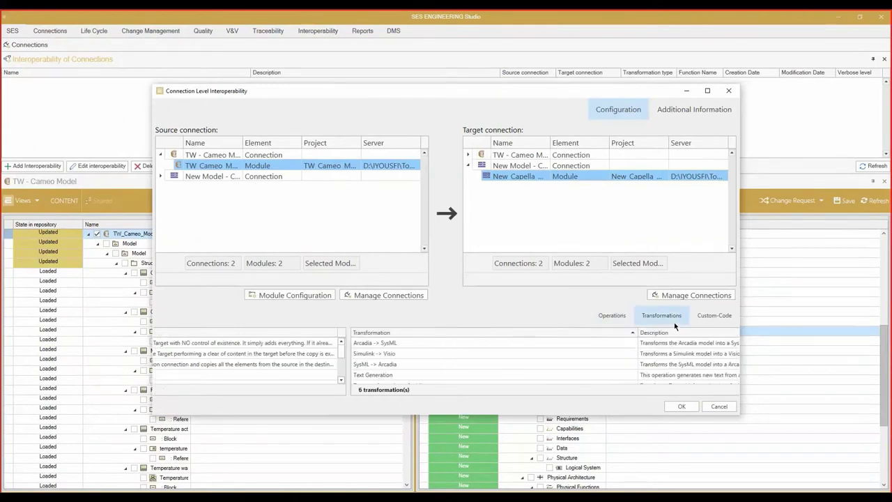
scroll(312, 355, "down", 1)
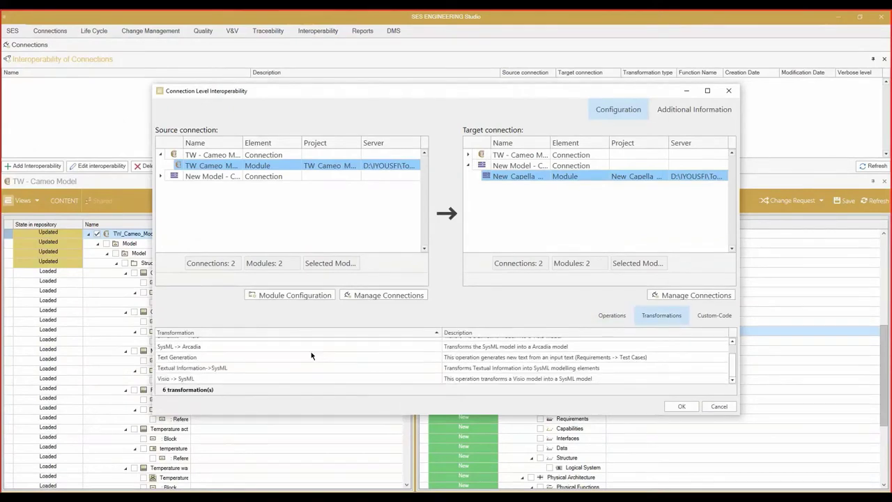
scroll(237, 361, "up", 1)
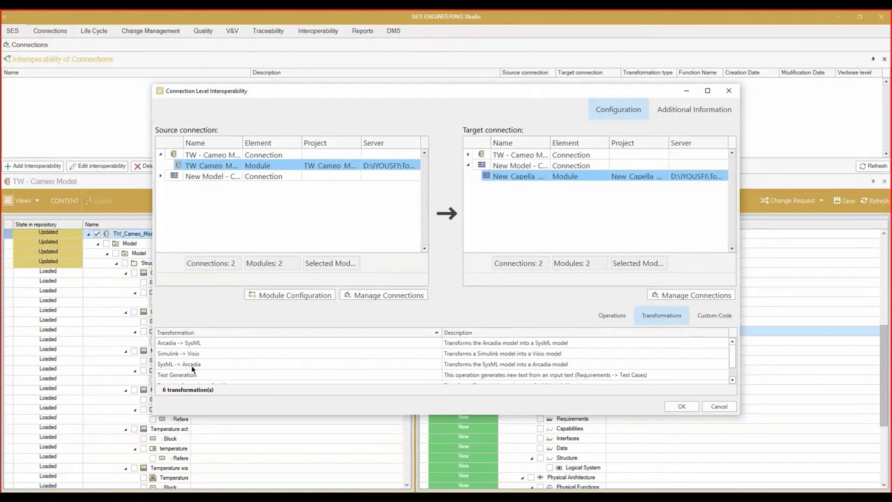
left_click(193, 365)
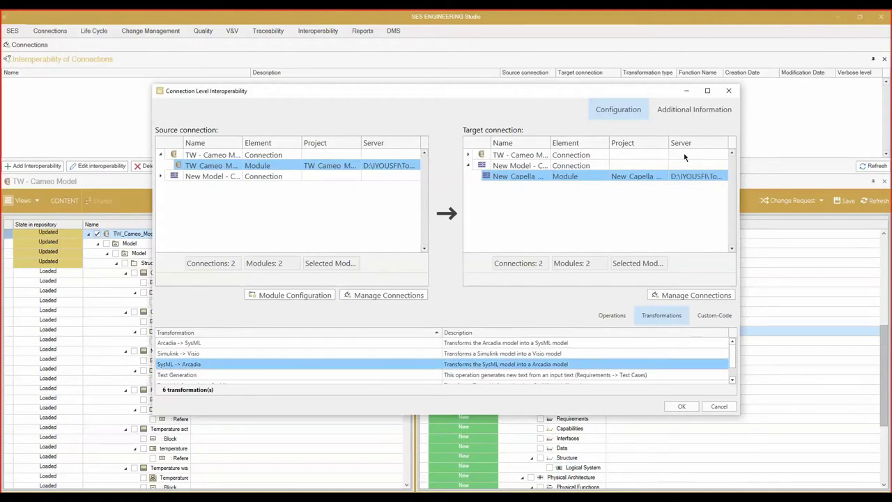
- Name the task 'Convert SysML to Arcadia' and save it
left_click(681, 110)
left_click(665, 139)
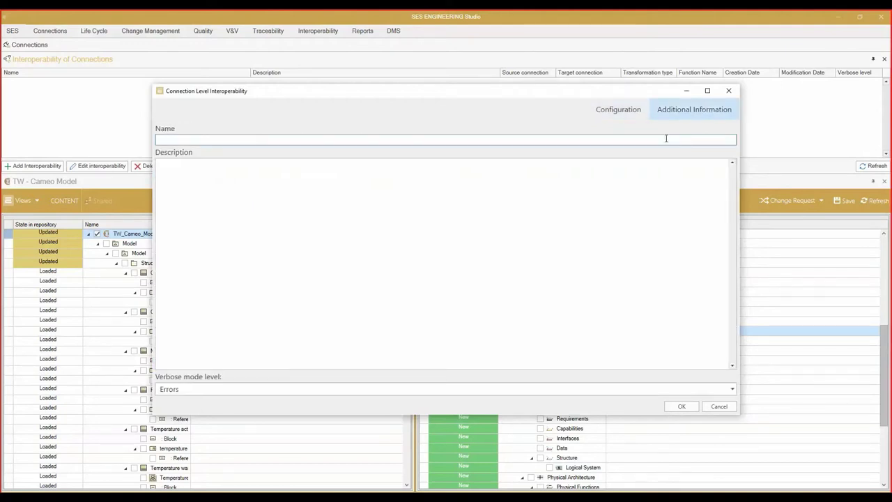
type("Convert SysML to Arcadia")
key("Return")
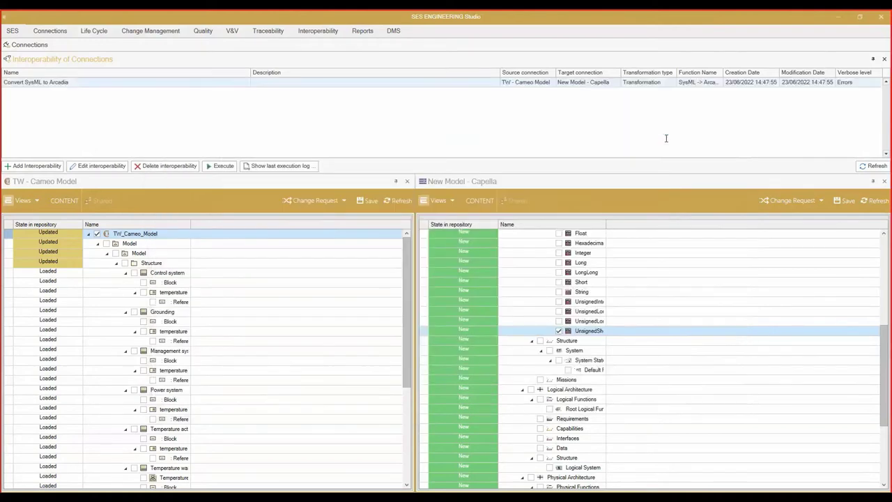
- Execute Convert SysML to Arcadia, saving the source and mapping the Model package to Logical Architecture
right_click(305, 83)
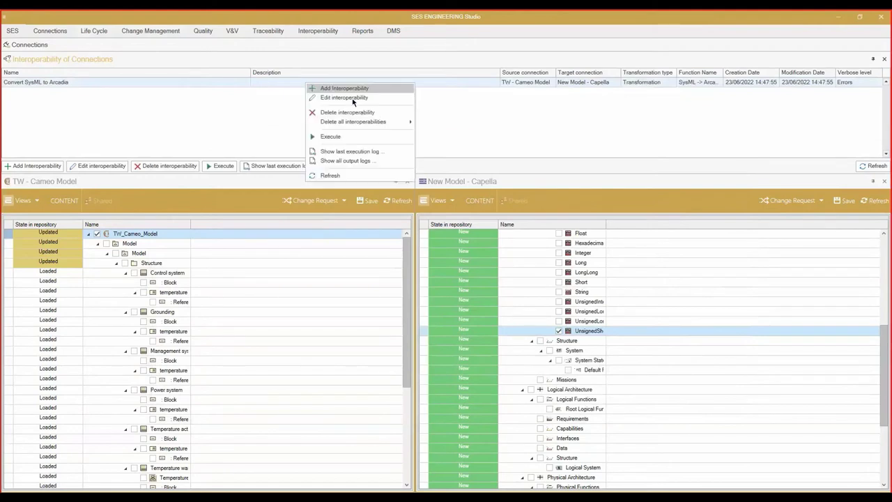
left_click(349, 137)
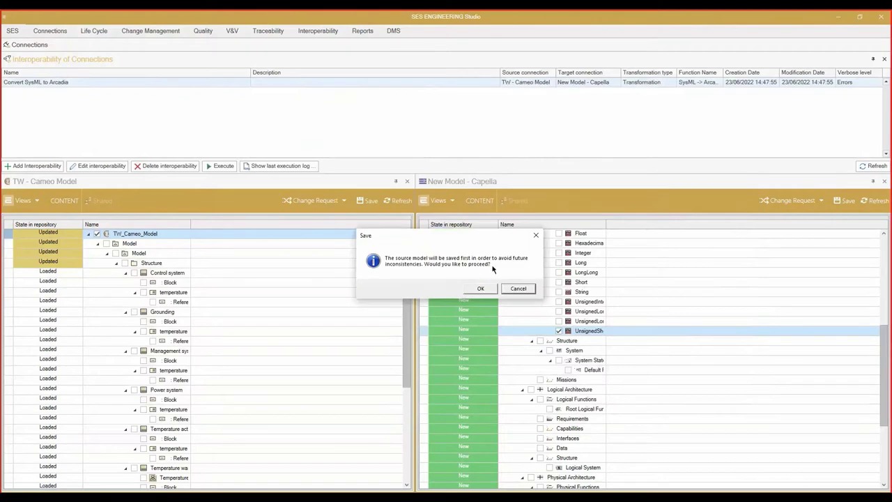
left_click(482, 289)
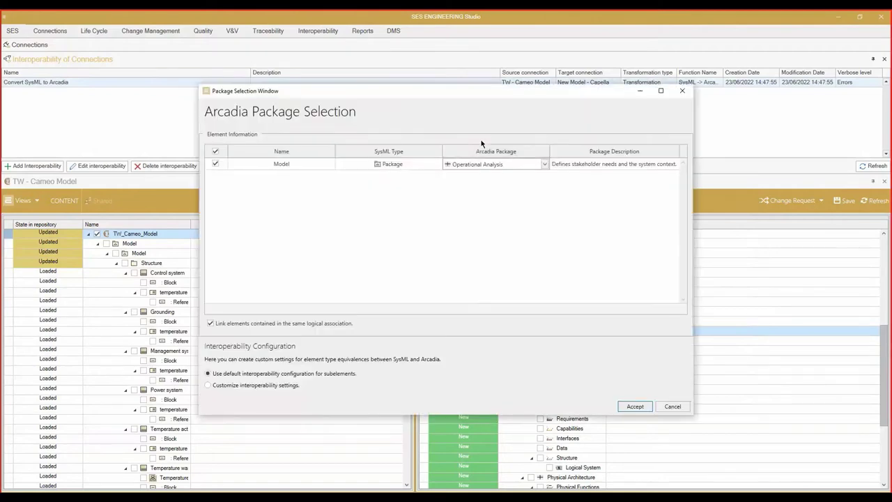
left_click(545, 165)
left_click(478, 177)
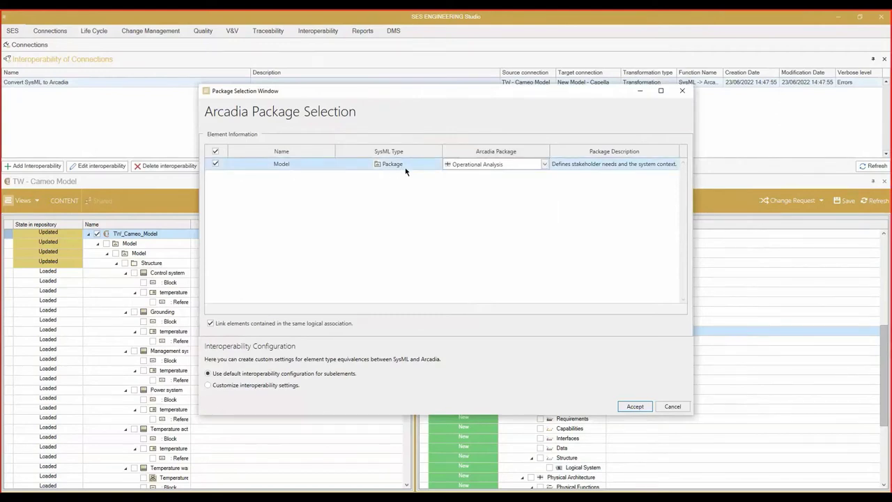
left_click(537, 163)
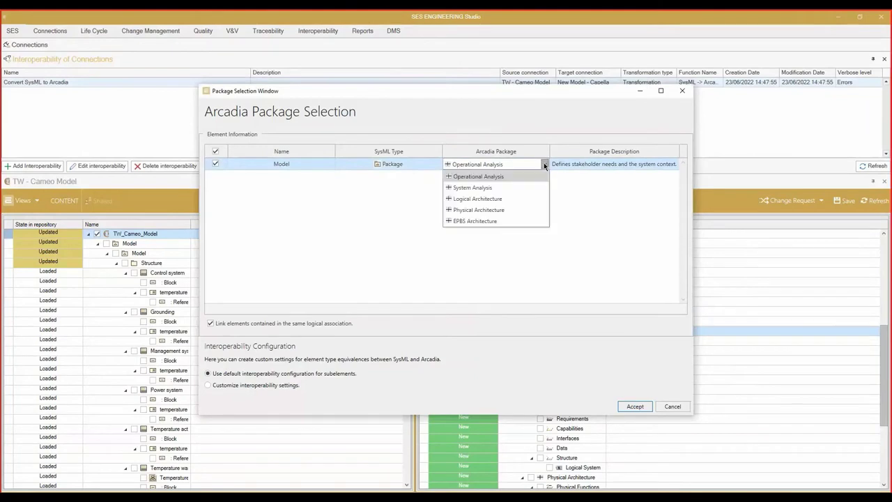
left_click(521, 199)
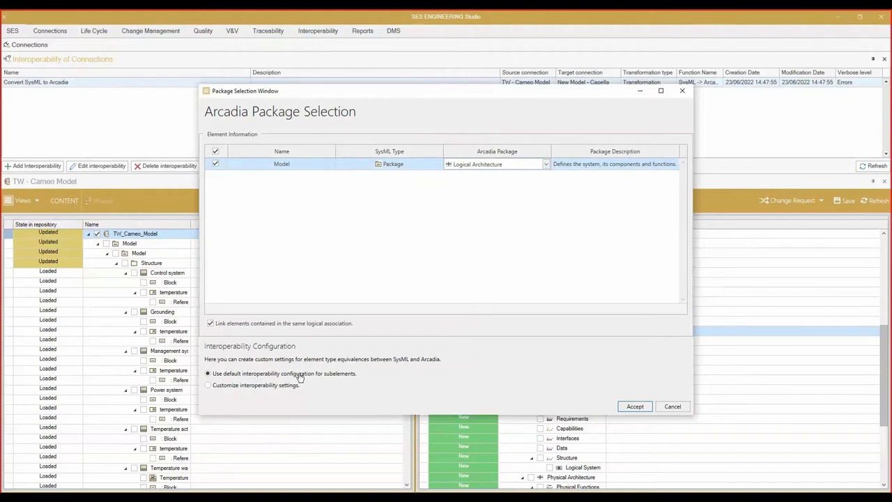
left_click(629, 410)
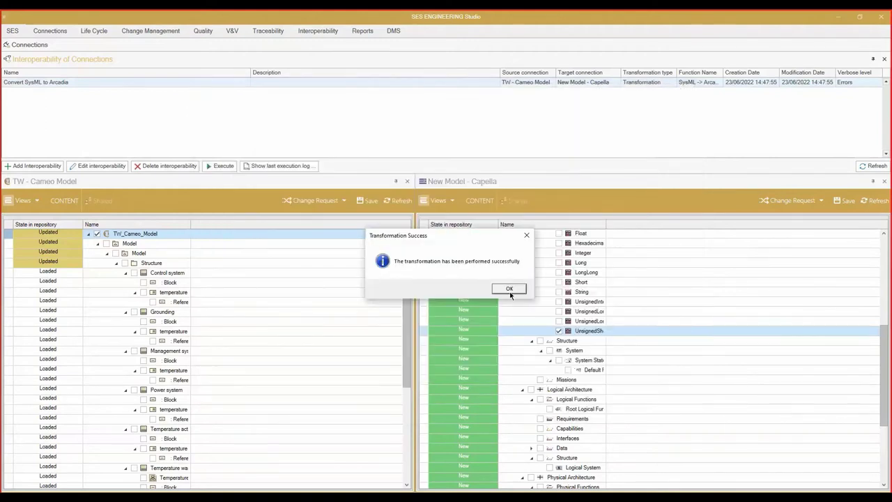
- Dismiss the transformation success message and close the execution log
left_click(515, 290)
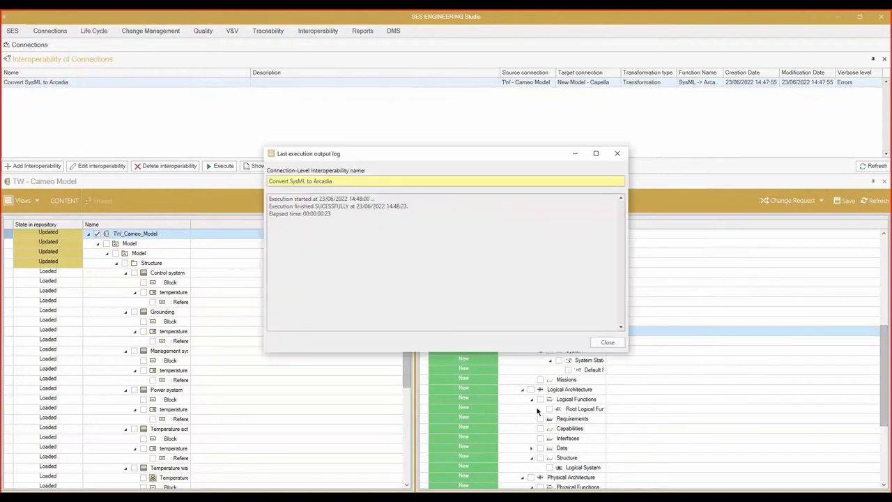
left_click_drag(397, 161, 399, 145)
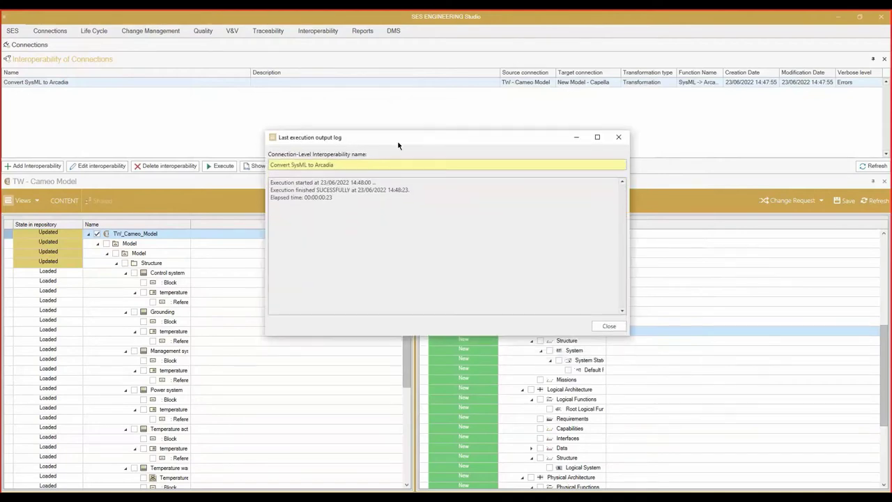
left_click(609, 326)
- Expand the Data package classes and Relations in the New Model - Capella tree
scroll(605, 401, "down", 3)
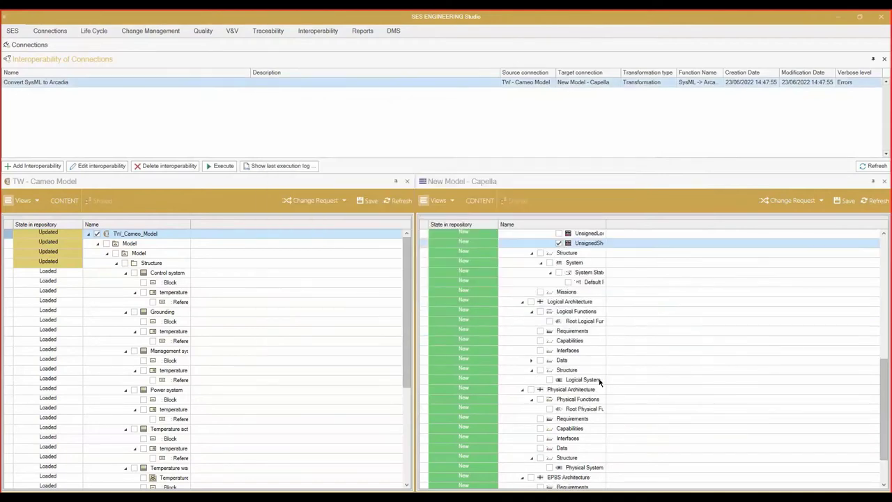
left_click(536, 359)
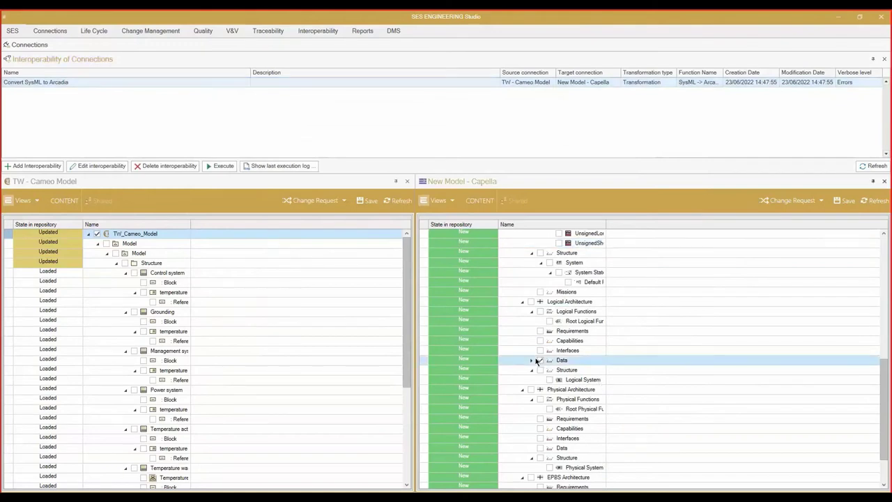
left_click(532, 361)
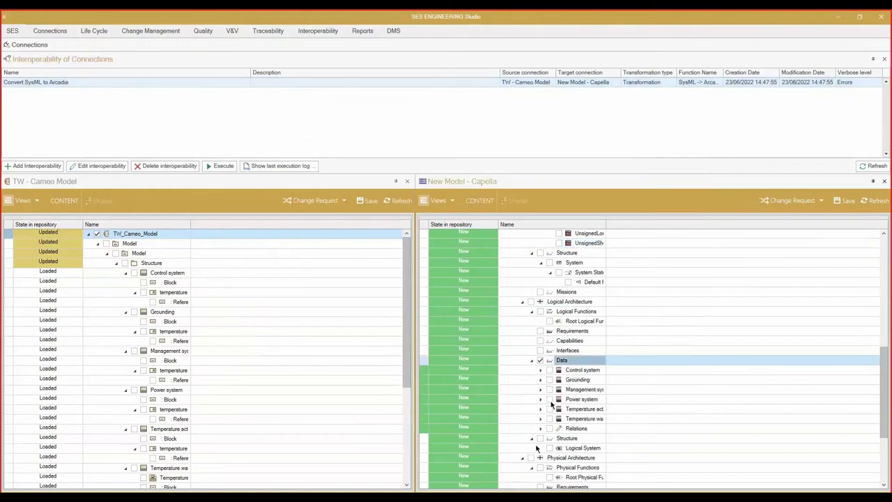
left_click(542, 429)
left_click(540, 419)
left_click(541, 410)
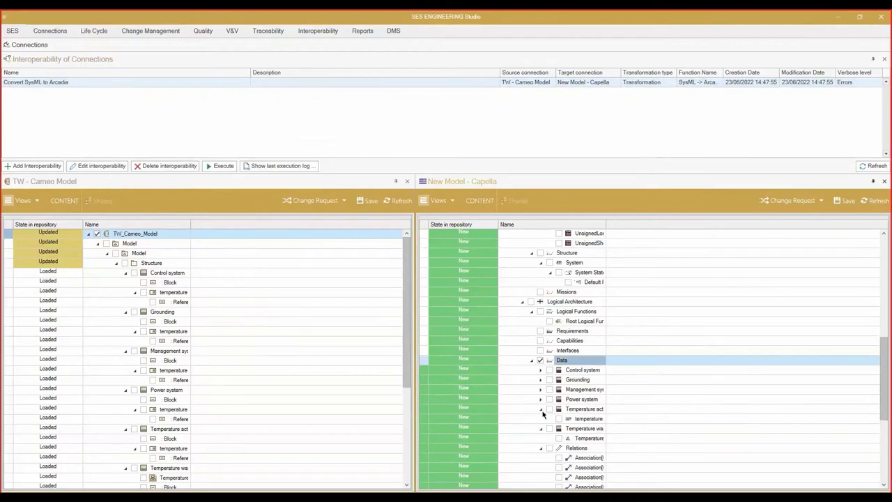
left_click(541, 399)
left_click(549, 389)
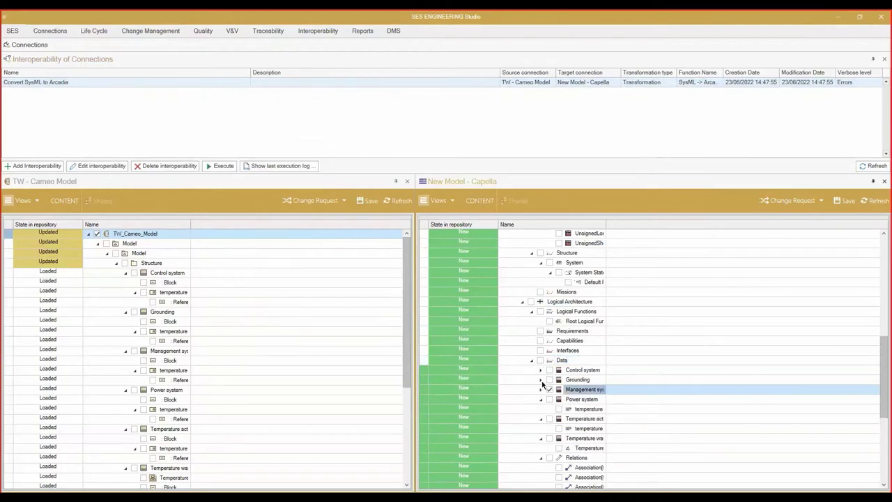
left_click(542, 380)
- Save all changes to the Capella model connection and acknowledge the result
left_click(846, 206)
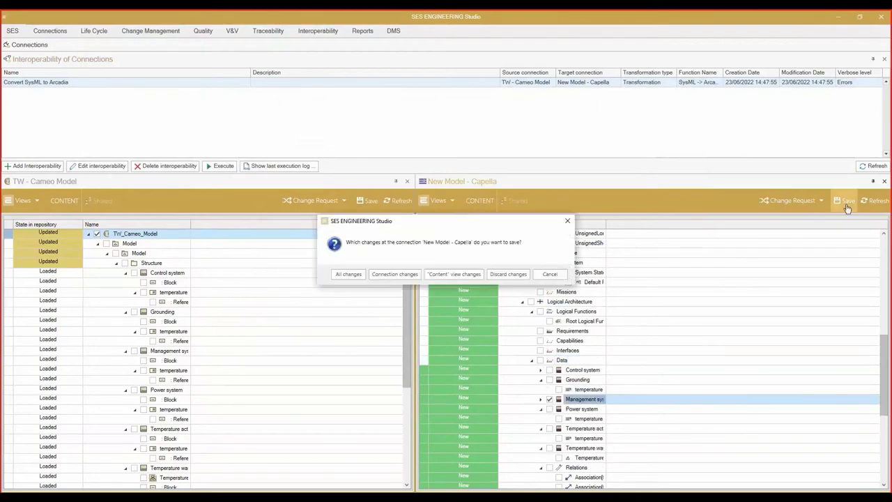
left_click(353, 273)
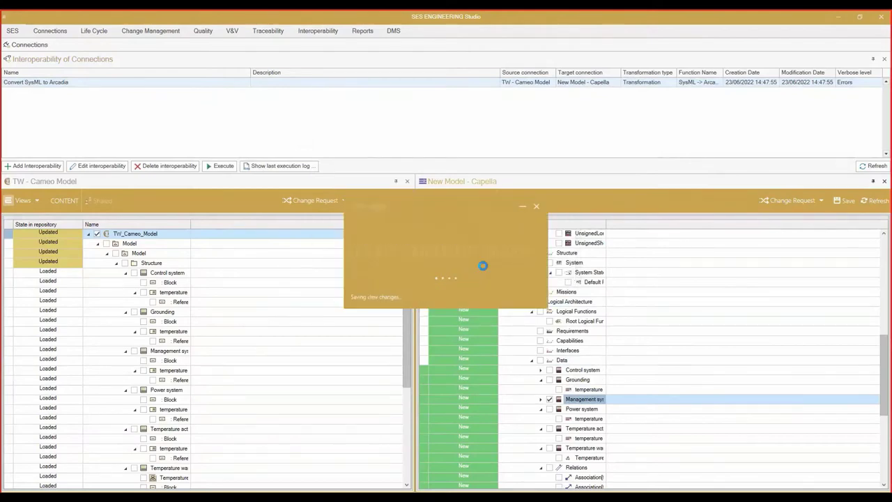
left_click(499, 296)
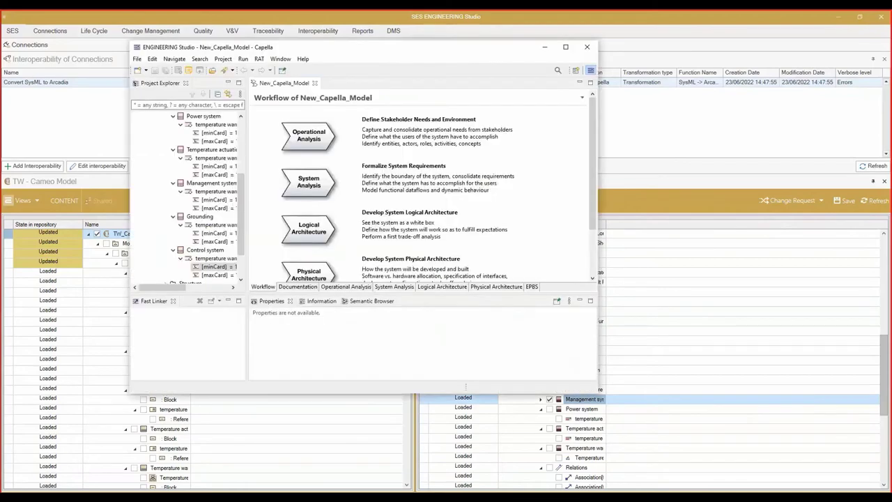
- Maximize Capella and browse the Data and Structure packages under Logical Architecture
left_click(565, 47)
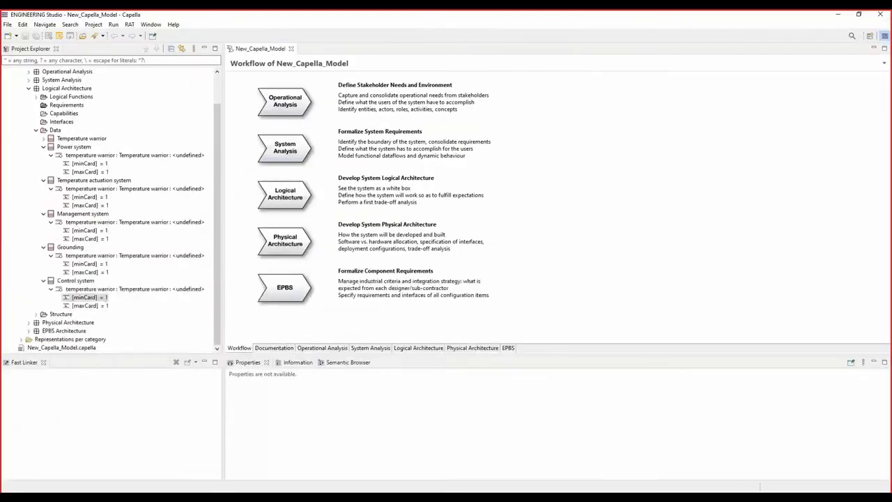
left_click(38, 130)
left_click(38, 173)
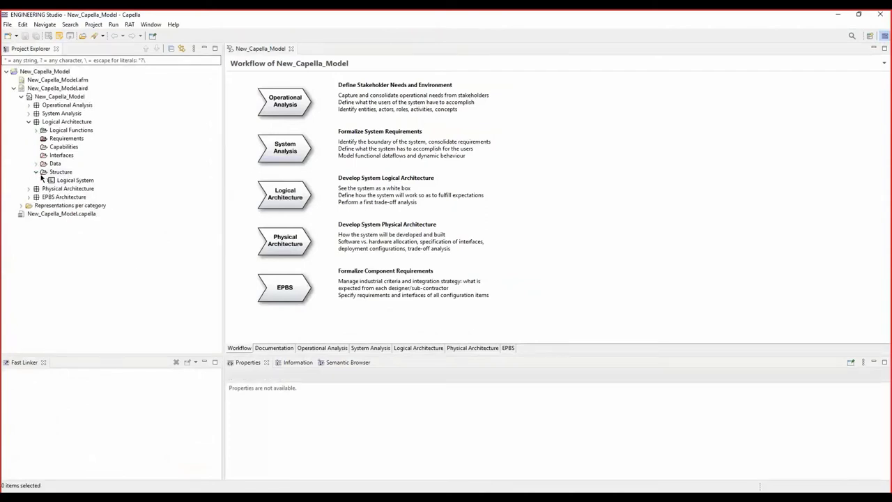
left_click(37, 172)
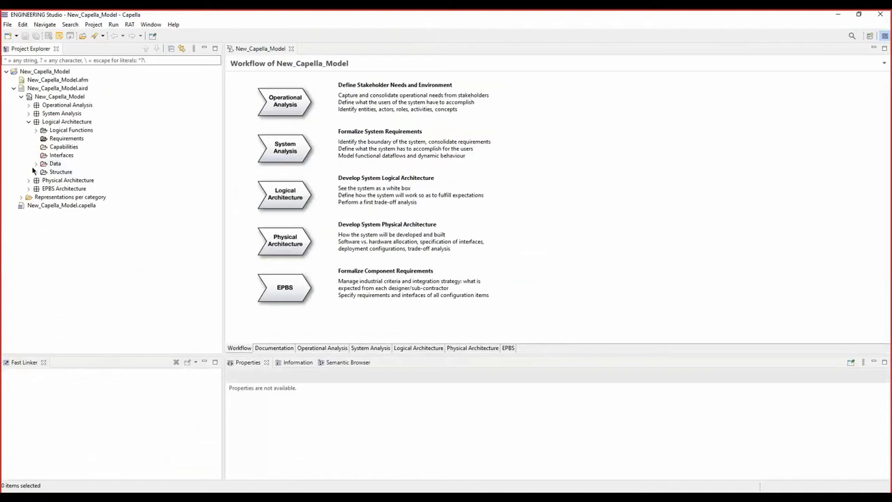
- Show Temperature warrior's properties under Data, then advance to slide 29, 'Connecting Textual Requirements and Model Requirements'
left_click(36, 163)
left_click(44, 173)
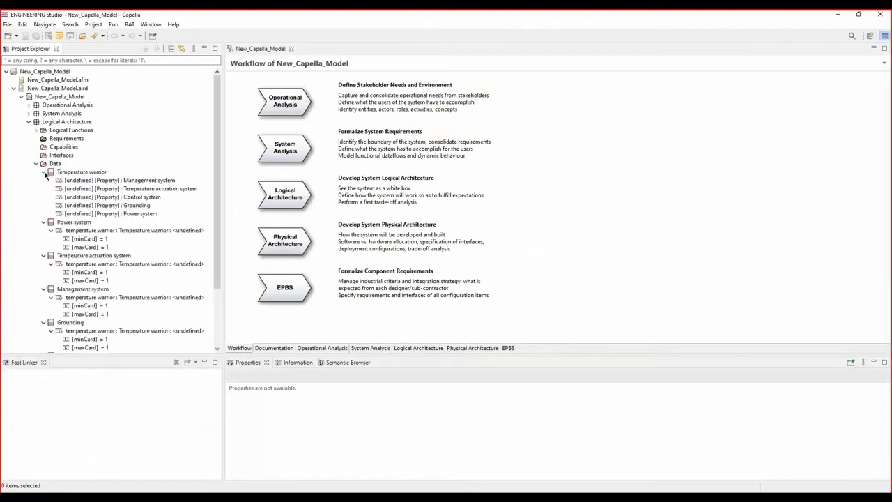
scroll(134, 195, "down", 2)
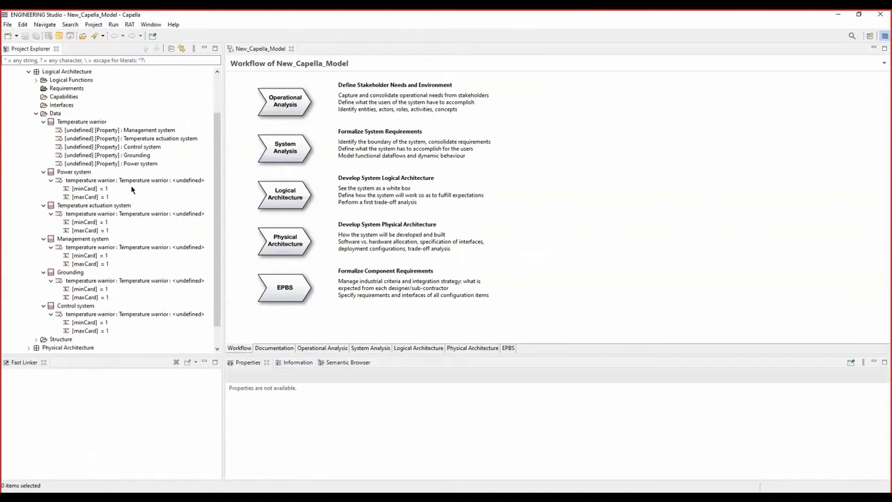
scroll(132, 190, "up", 1)
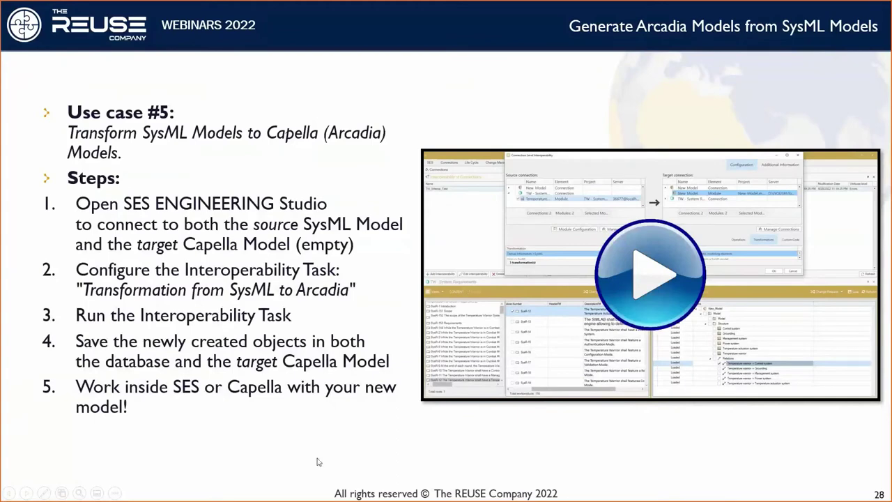
left_click(312, 391)
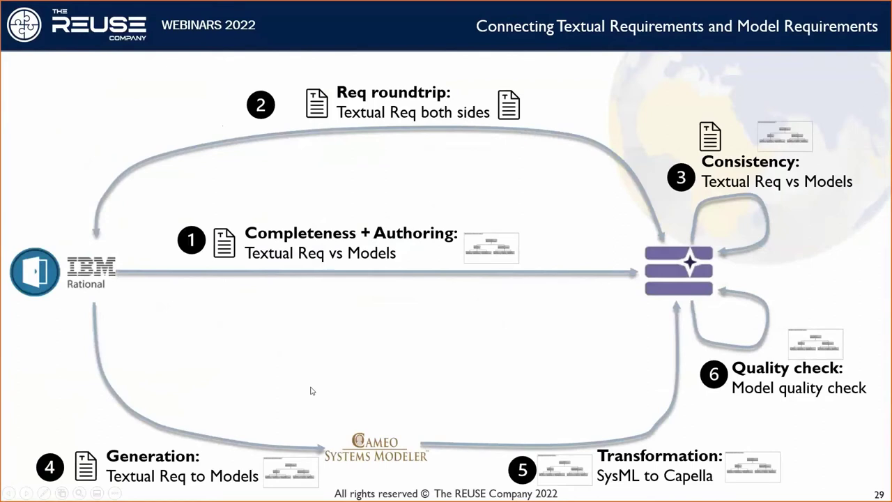
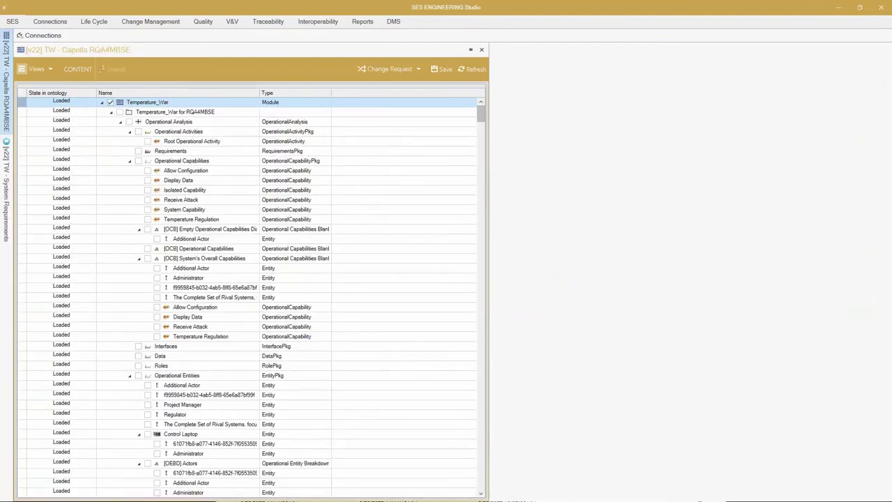
- Show the System Requirements table and undock it beside the Capella model panel
left_click(7, 159)
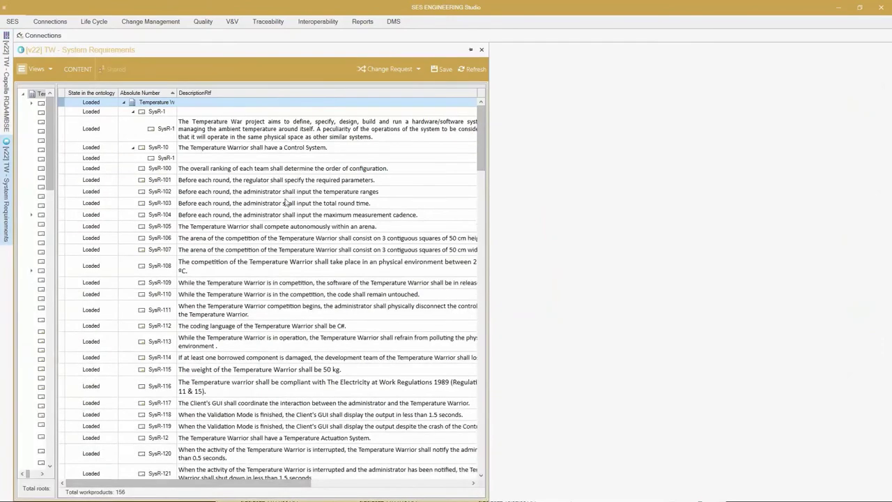
left_click_drag(319, 207, 452, 278)
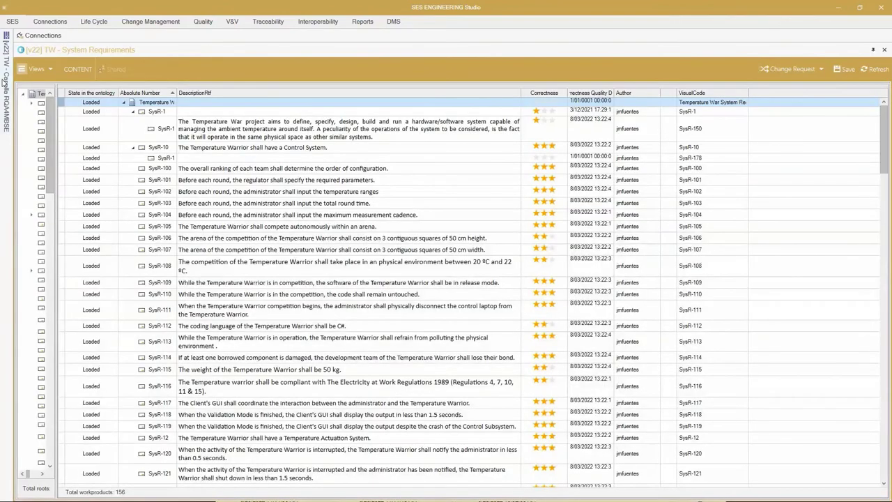
left_click_drag(6, 83, 484, 298)
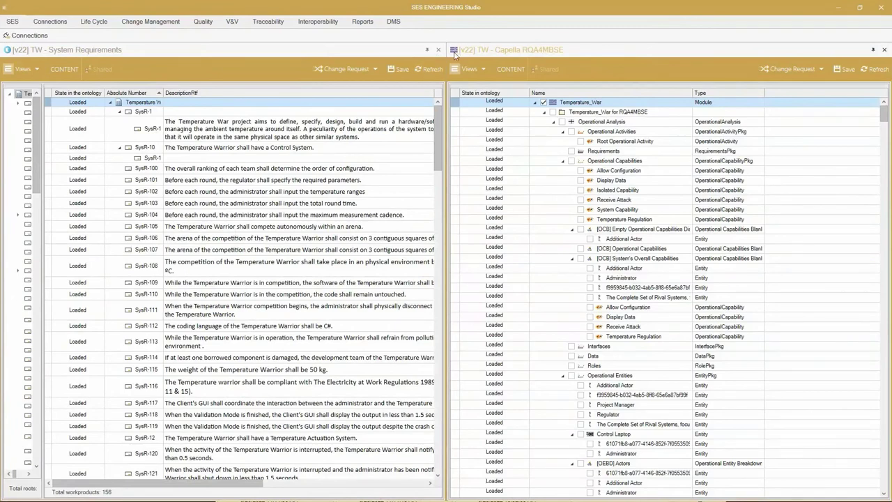
- Dock the Traceability studio below both documents, resize it, and start adding a module
left_click(268, 21)
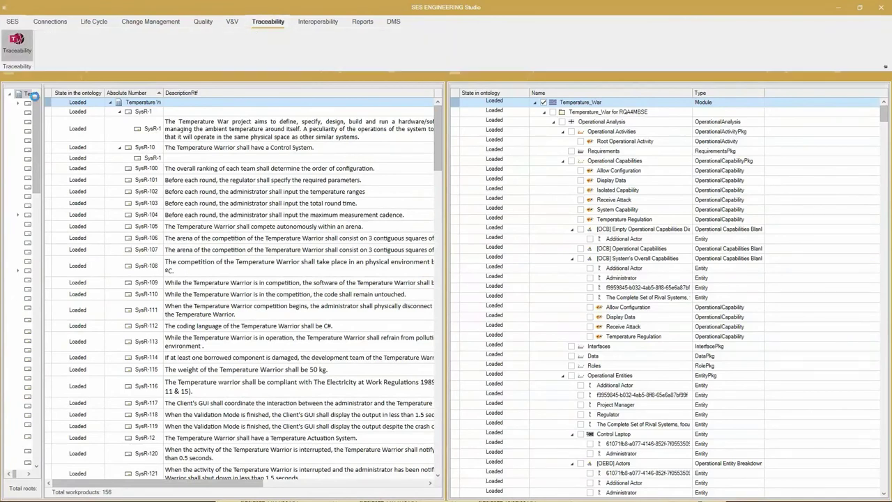
left_click(17, 45)
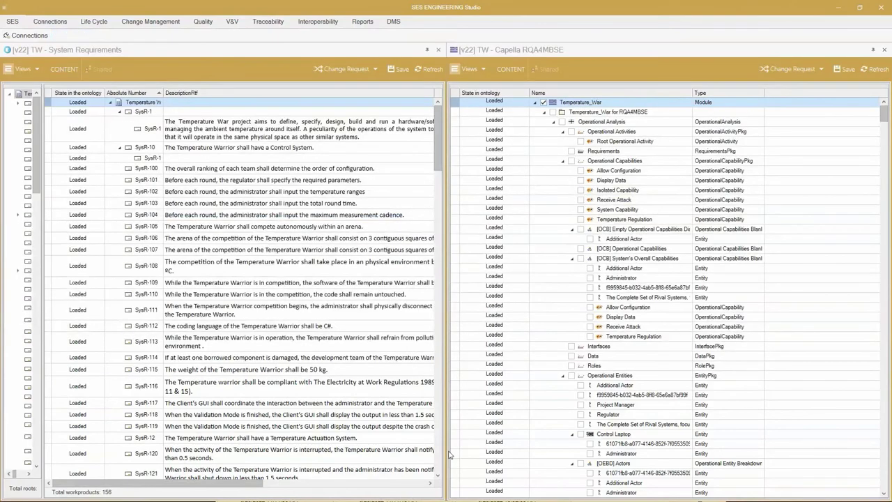
mouse_move(449, 455)
left_mouse_down()
mouse_move(508, 448)
mouse_move(442, 493)
mouse_move(458, 494)
left_mouse_up()
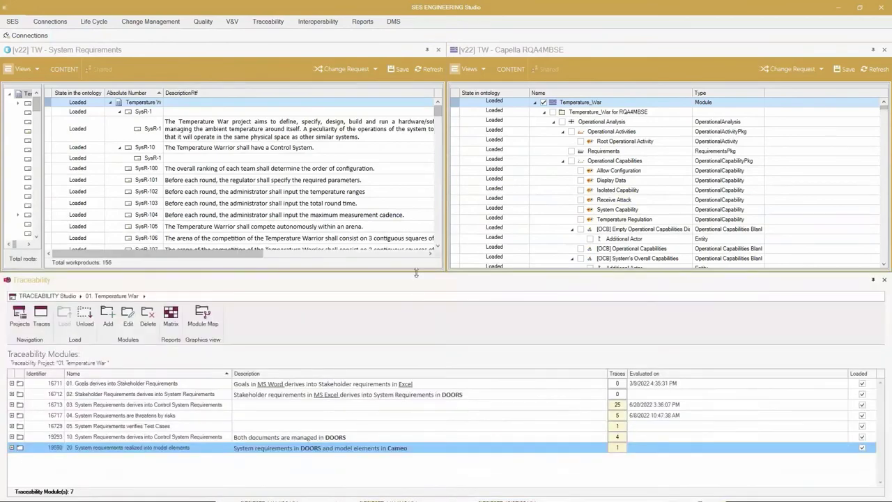
left_click_drag(417, 274, 420, 296)
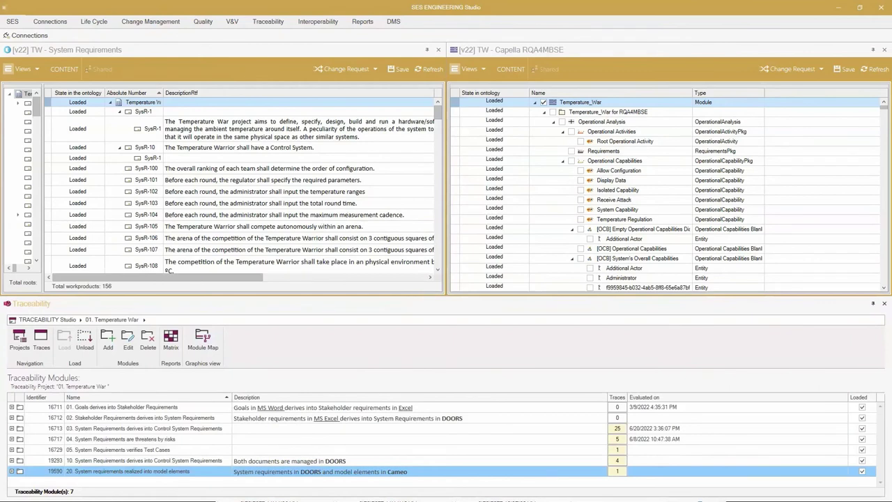
left_click(108, 347)
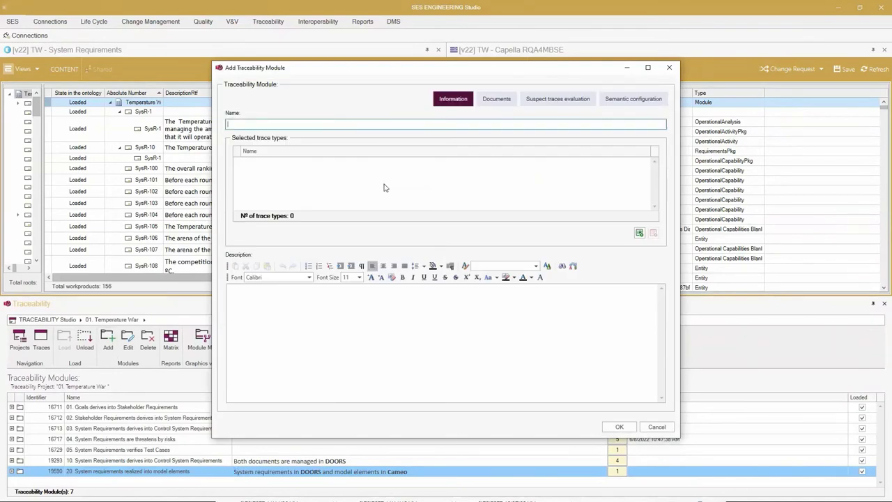
- Name the module '11. System requirements realized by model elements in Capella' with a Realizes trace type
type("11. System requirements realized by model elemen")
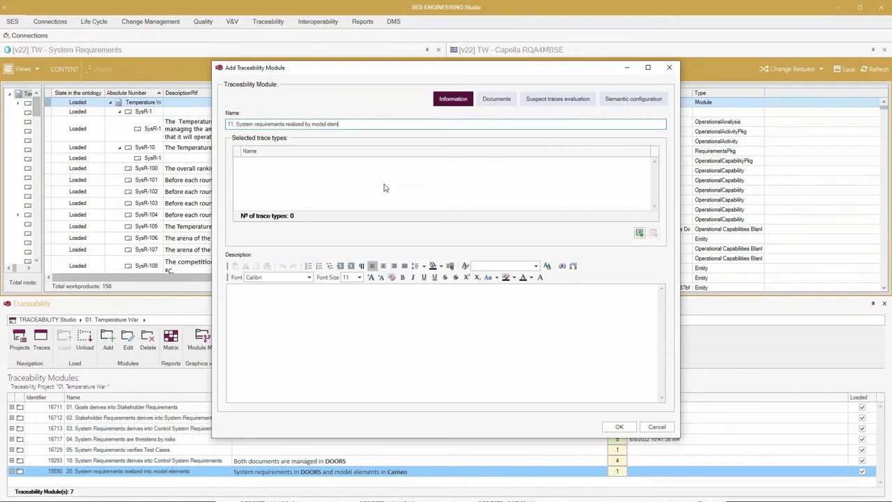
type("ts in Capella")
right_click(386, 187)
left_click(467, 276)
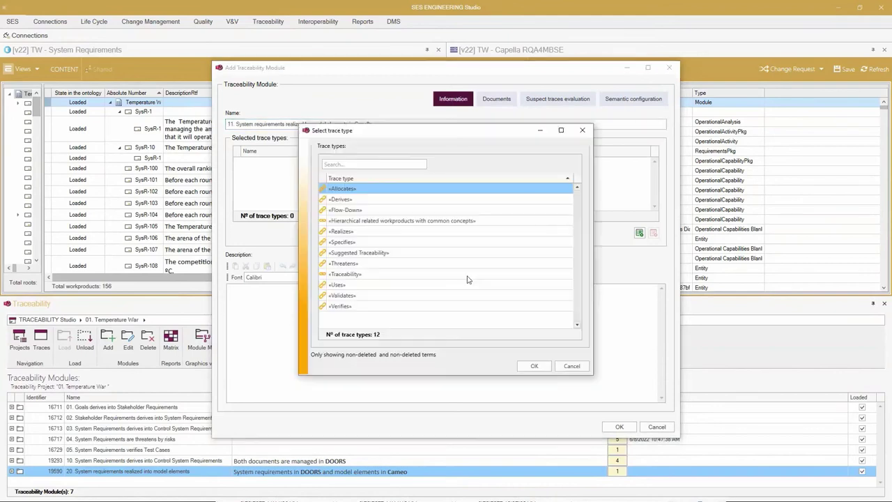
double_click(342, 232)
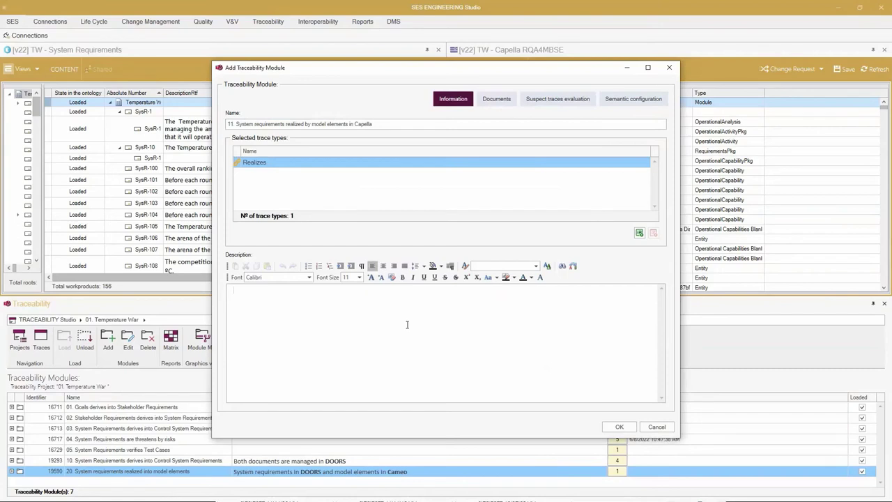
- Add the description 'System requirements in DOORS and Model elements in Capella', formatting Capella bold and underlined
type("System requirements in DOORS and Model ")
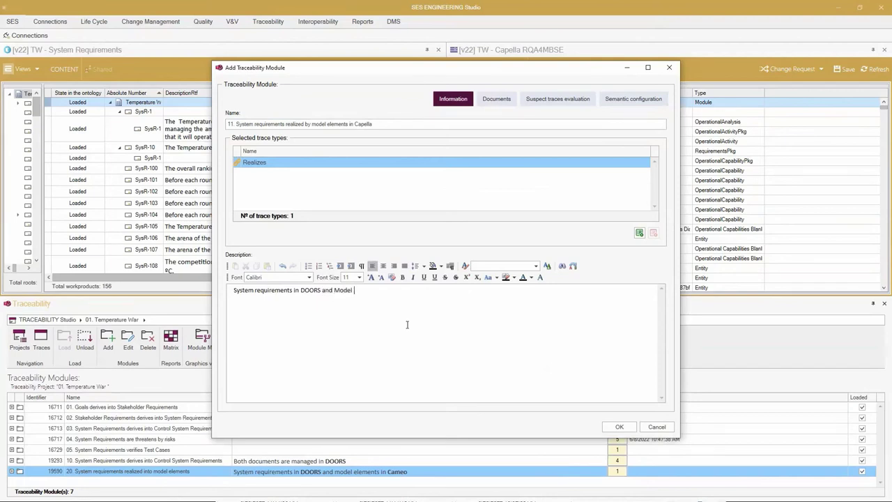
type("elements in Capella")
key("ctrl+b")
key("ctrl+u")
key("ctrl+b")
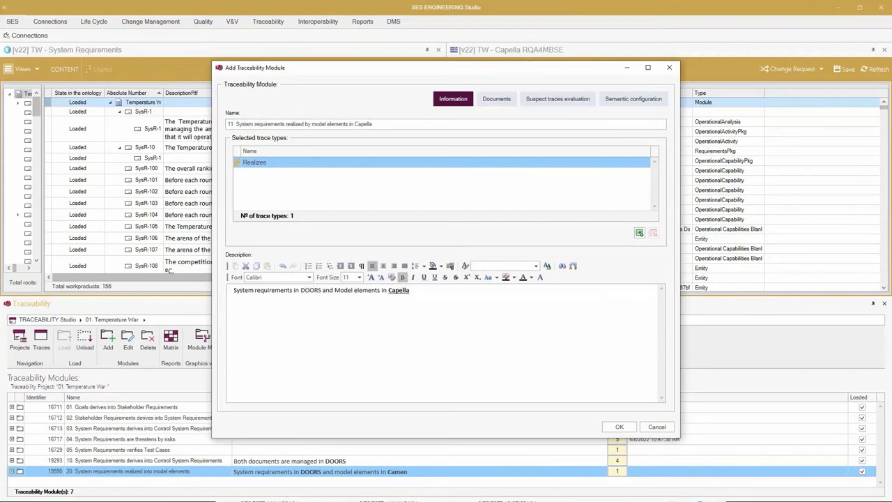
left_click(495, 100)
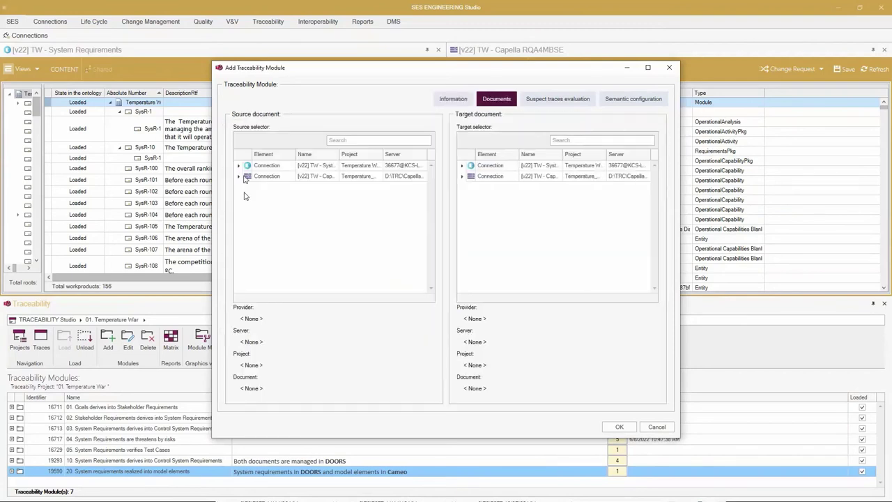
- Set the DOORS requirements module as source and the Capella model as target, creating module 11
left_click(238, 165)
left_click(278, 176)
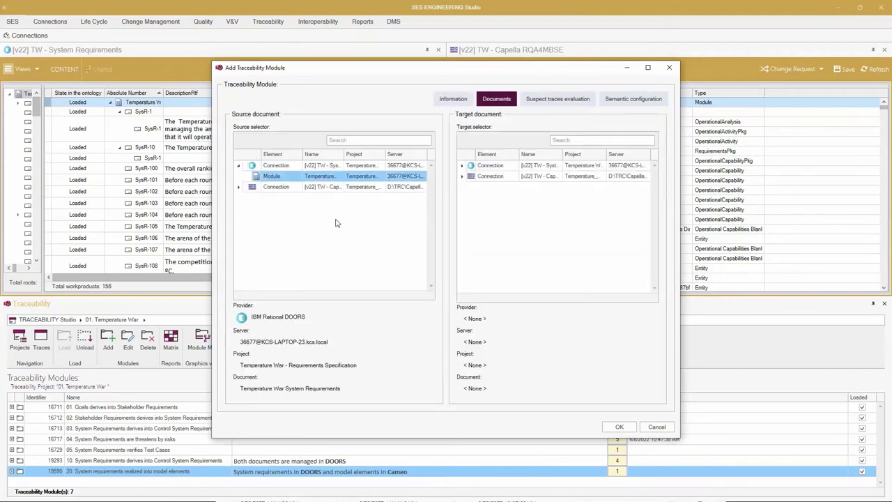
left_click(462, 176)
left_click(494, 187)
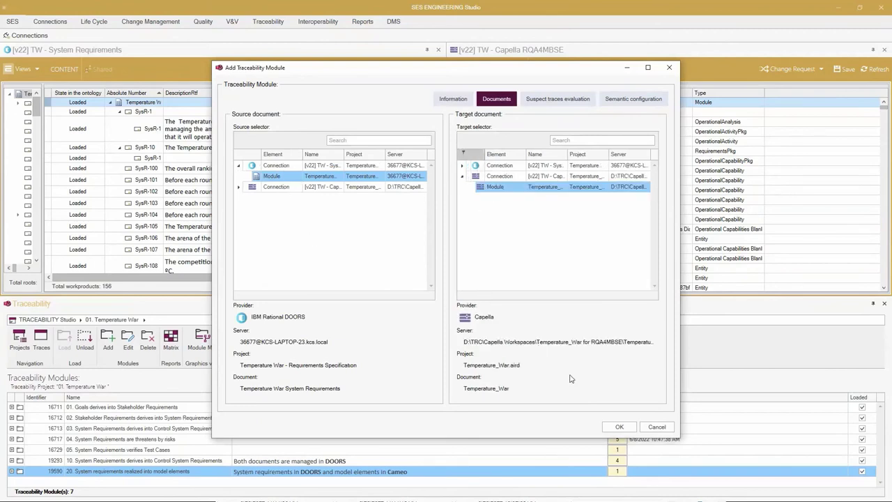
left_click(620, 428)
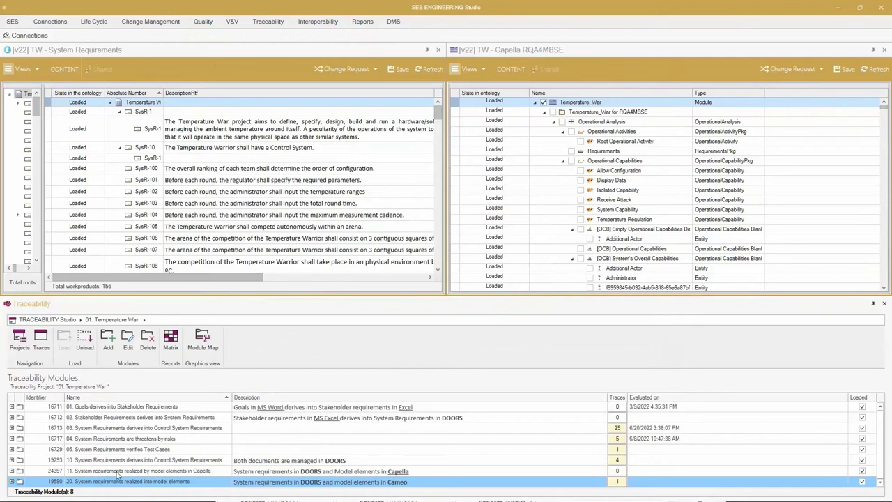
left_click(119, 471)
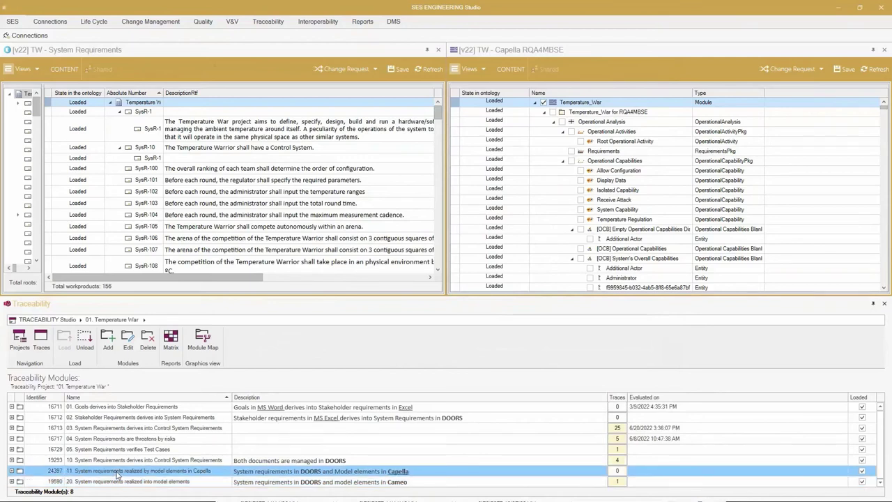
- In module 11, trace requirement SysR-10 to the Capella element Display Data and select the new trace
double_click(118, 472)
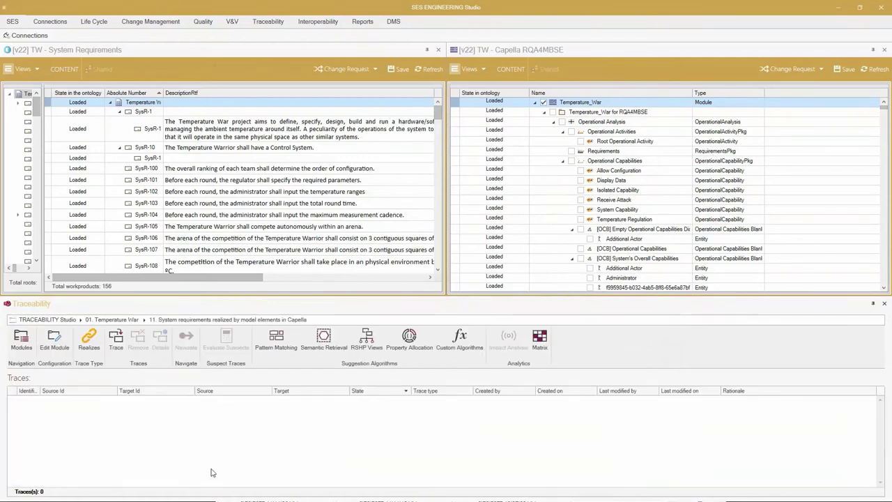
left_click(236, 148)
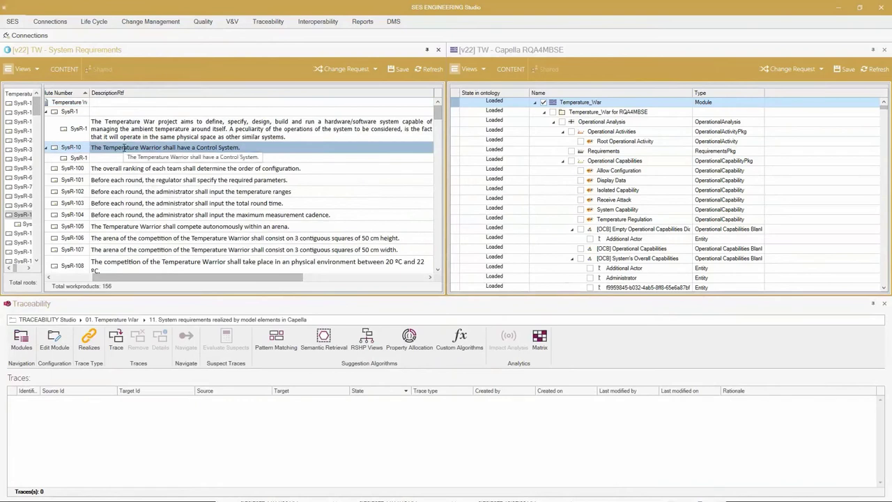
key("ctrl+f")
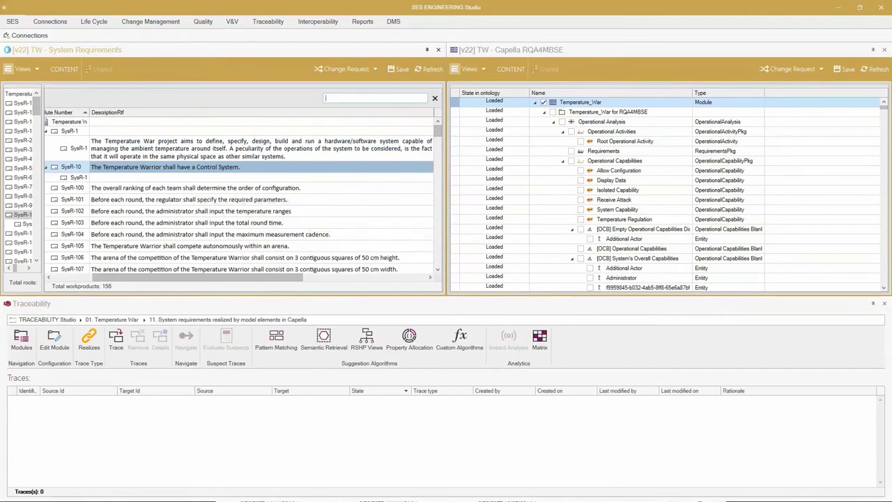
left_click(612, 180)
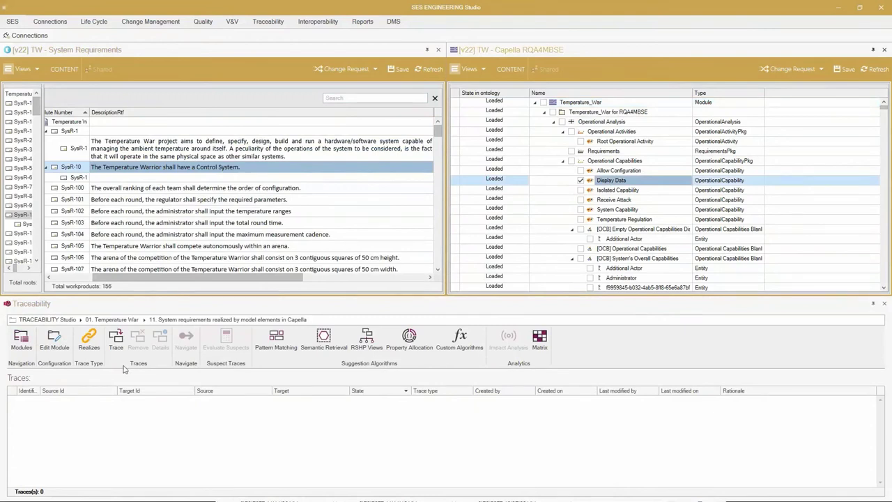
left_click(116, 340)
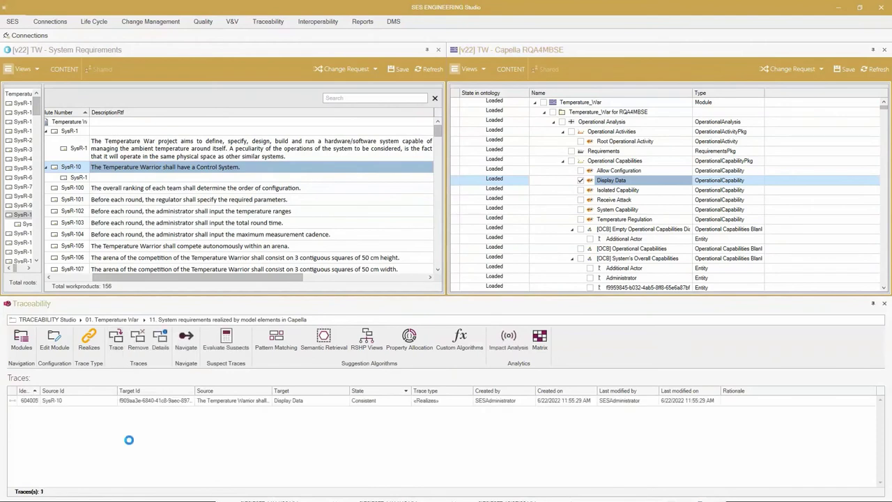
left_click(270, 403)
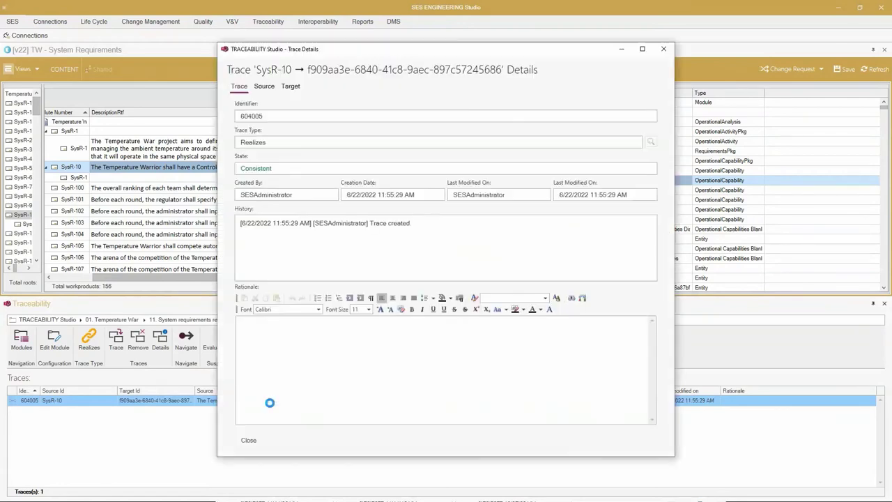
- Enter 'This is my rationale' as the SysR-10 trace's rationale and close Trace Details
left_click(353, 363)
type("Thi")
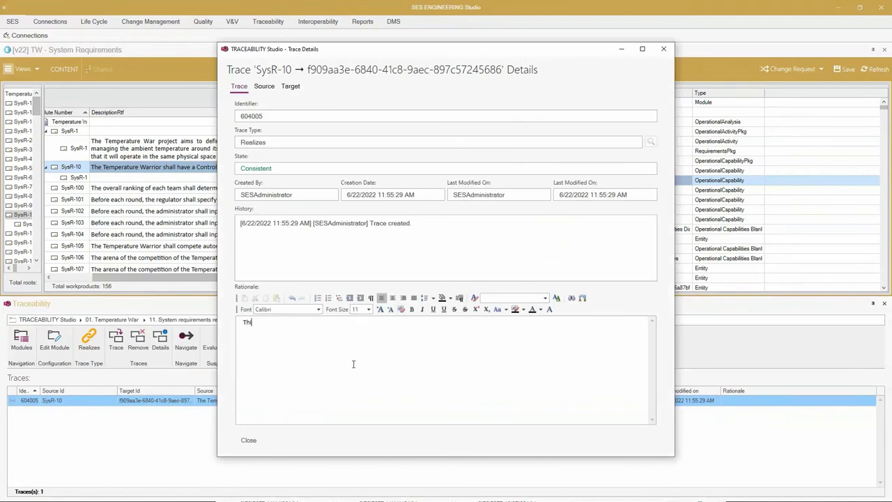
type("s is my rationale")
left_click(248, 440)
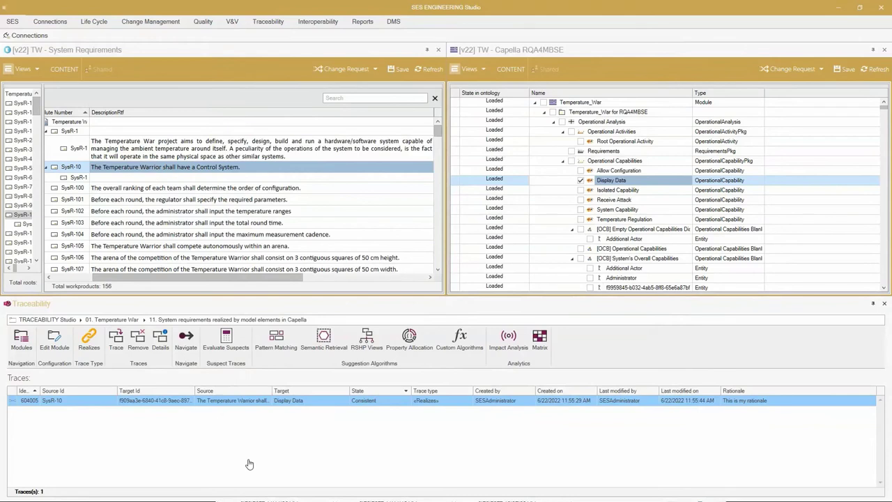
- Run custom suggestion task 740, generating 446 Suggested Realizes traces for module 11
left_click(459, 340)
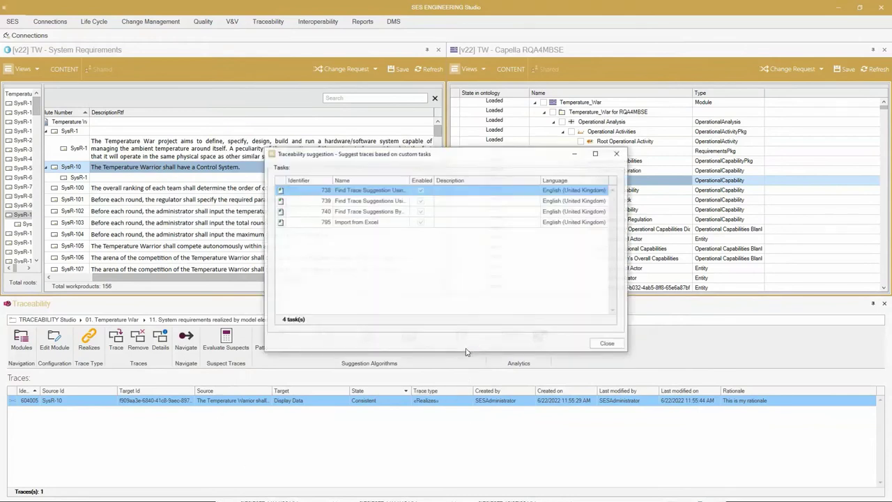
left_click_drag(410, 181, 513, 182)
right_click(407, 213)
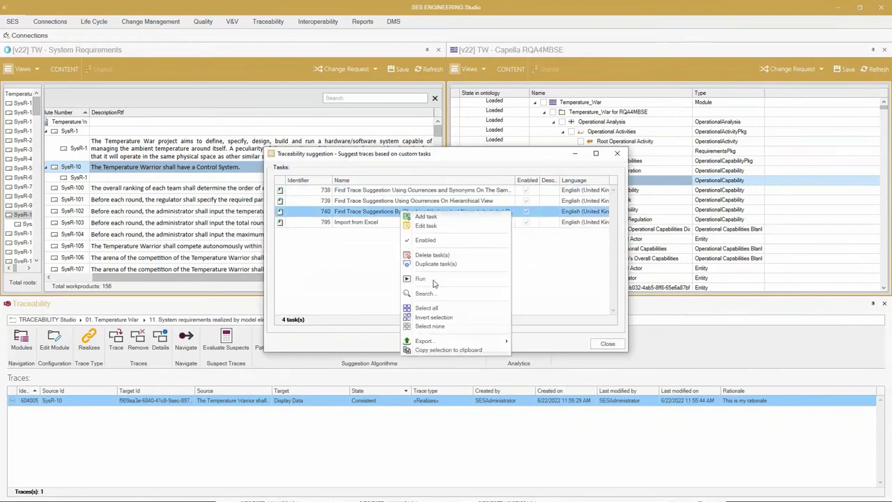
left_click(433, 279)
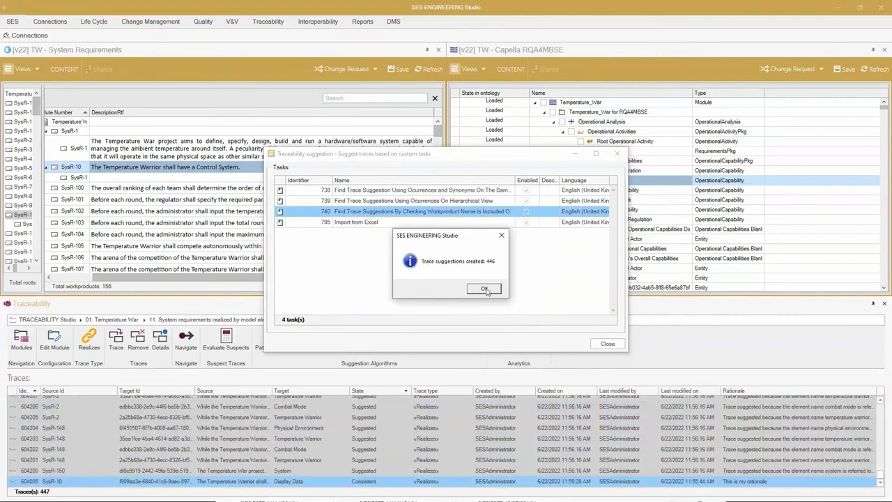
left_click(486, 289)
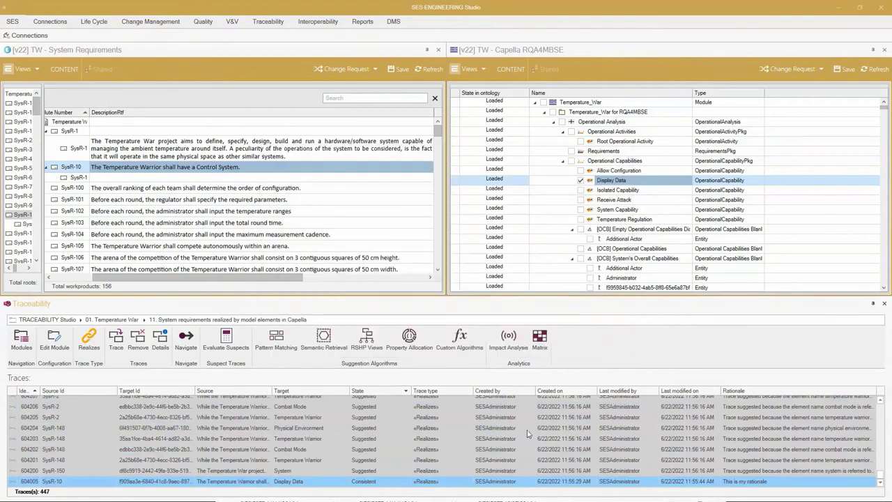
- Review the SysR-148 suggested traces and accept the one to Physical Environment as Consistent
left_click(527, 436)
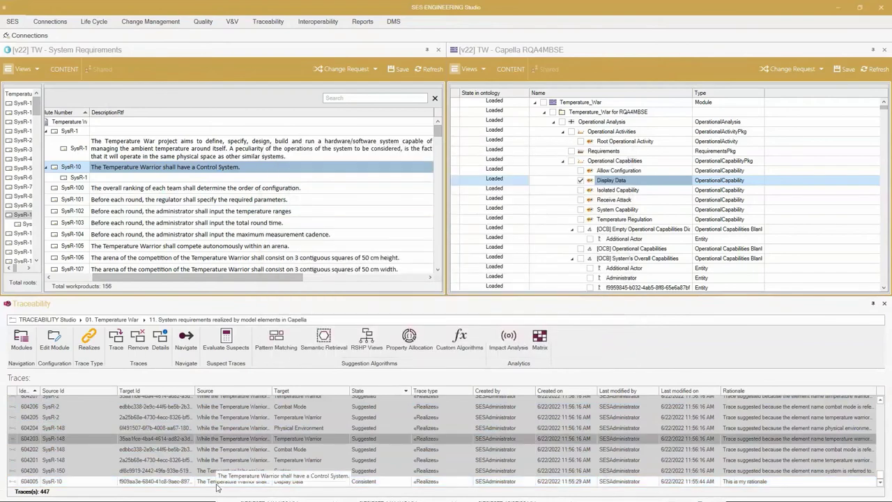
left_click(185, 482)
left_click(369, 450)
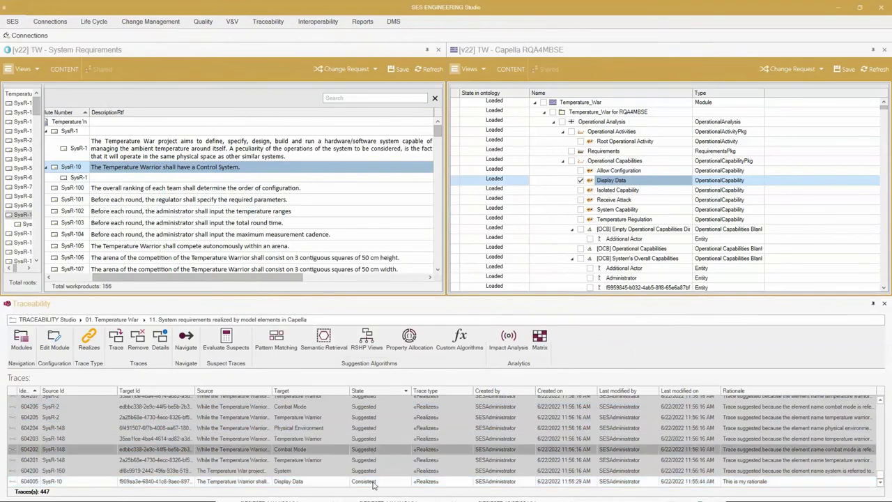
left_click(368, 463)
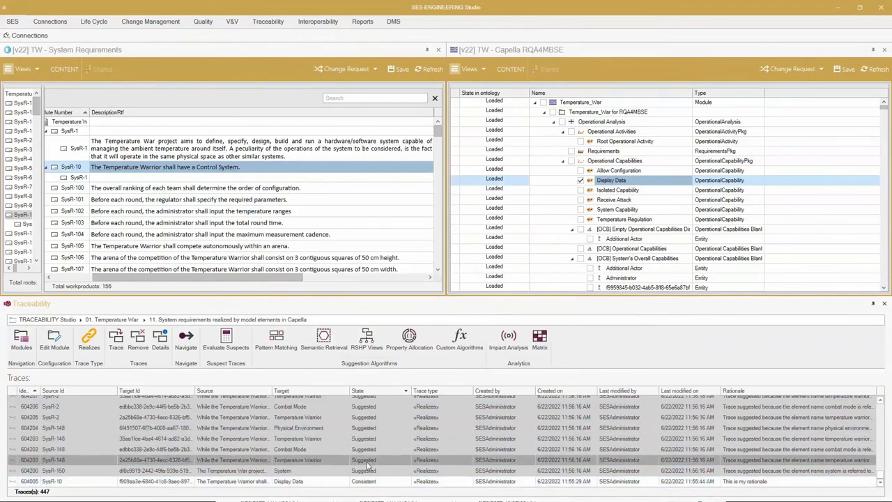
left_click(374, 427)
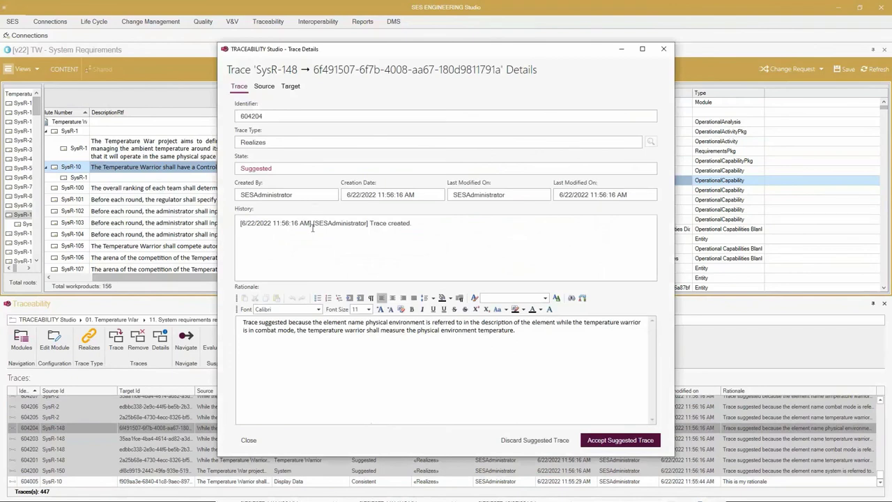
left_click(612, 440)
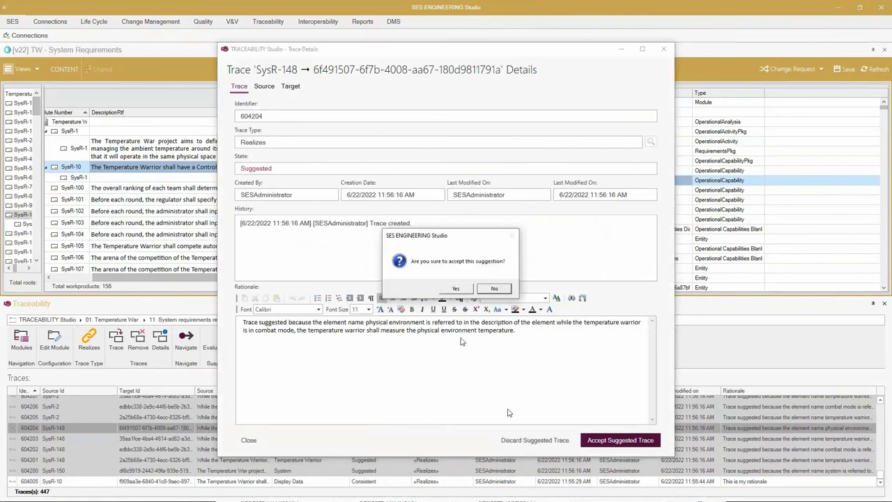
left_click(456, 288)
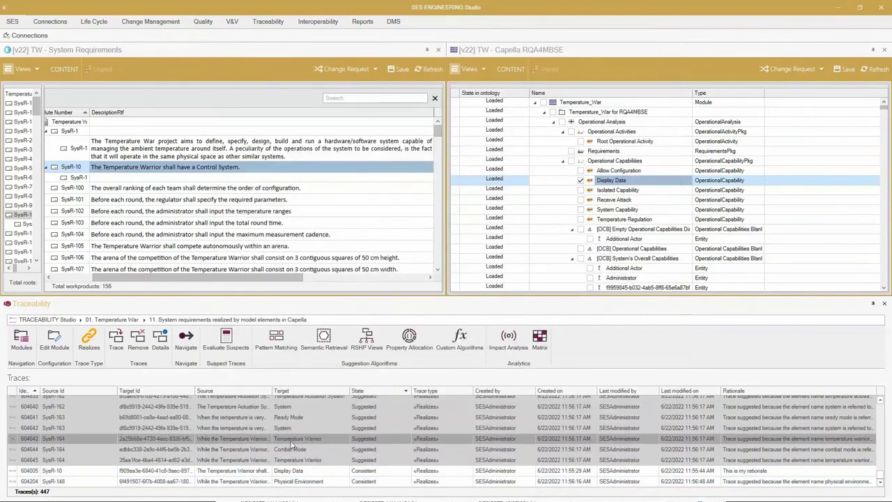
right_click(292, 443)
- Accept the selected suggested traces, then advance the presentation to slide 41
mouse_move(337, 298)
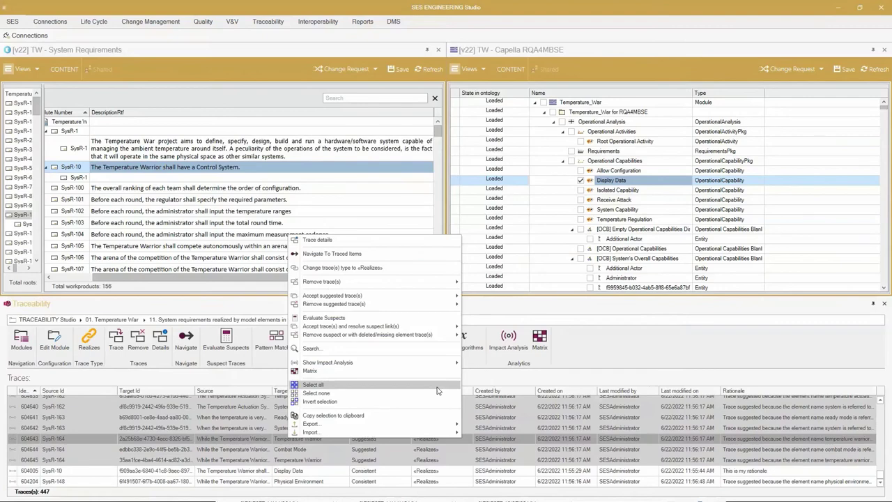
mouse_move(373, 295)
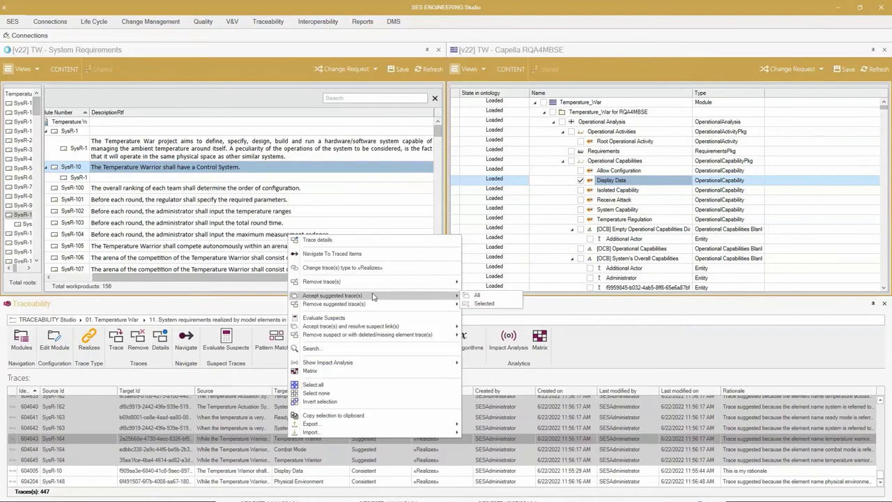
left_click(488, 303)
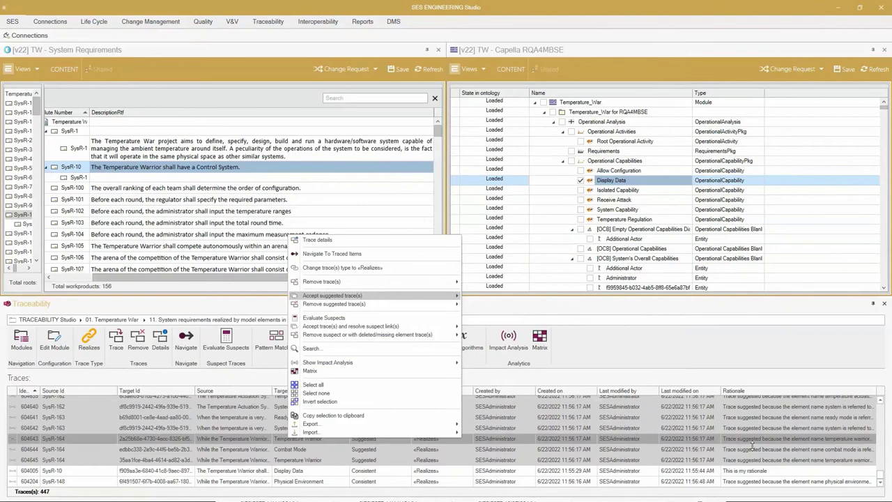
left_click(753, 441)
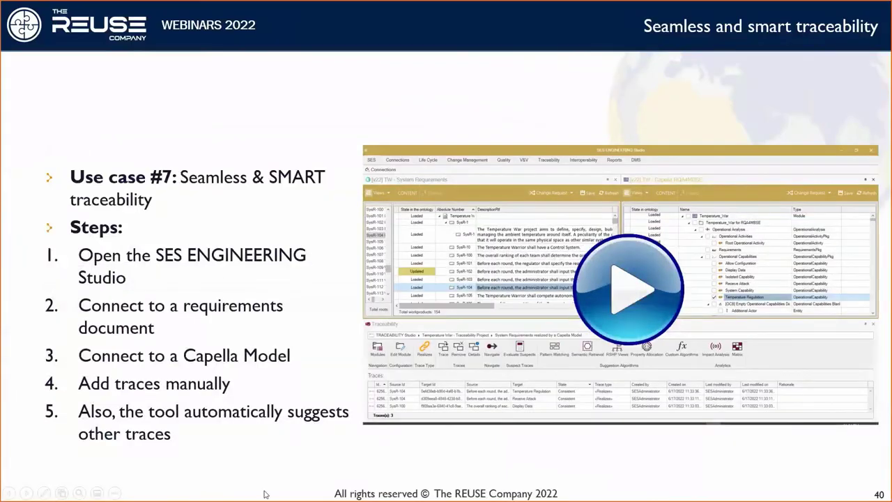
left_click(255, 469)
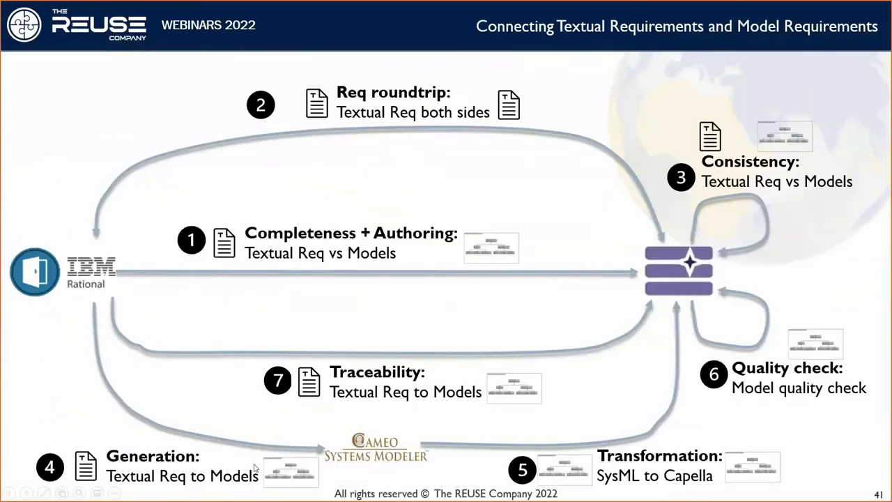